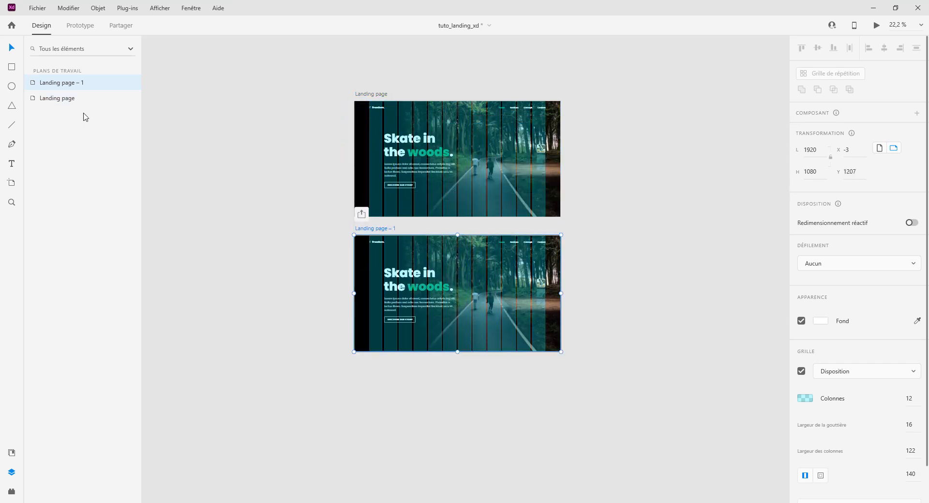
Rename the duplicated artboard as Landing page 2.
{"action": "double_click", "coordinate": [79, 84]}
{"action": "left_click", "coordinate": [79, 83]}
{"action": "type", "text": "2"}
{"action": "key", "text": "Return"}
{"action": "left_click", "coordinate": [343, 252]}
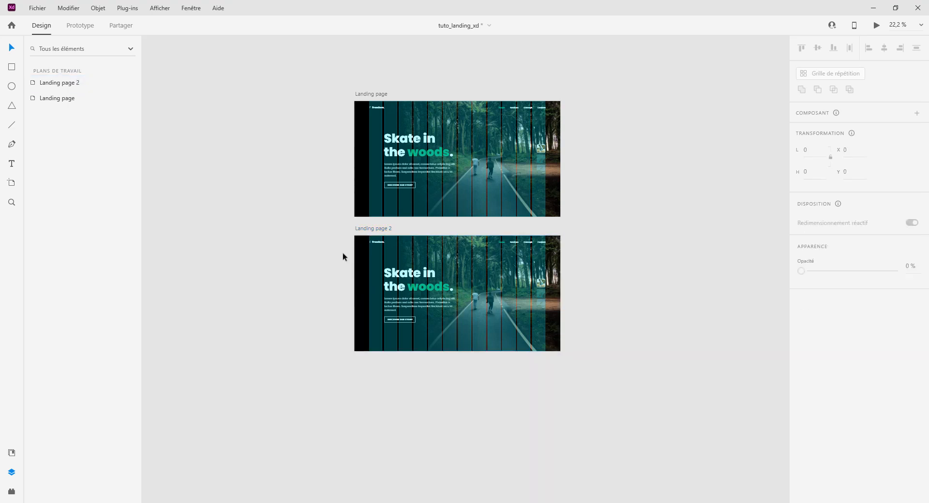
Raise the opacity of the second carousel thumbnail on Landing page 2 to 100 %.
{"action": "scroll", "coordinate": [445, 302], "scroll_direction": "up", "scroll_amount": 1}
{"action": "scroll", "coordinate": [445, 302], "scroll_direction": "up", "scroll_amount": 5}
{"action": "left_click_drag", "start_coordinate": [556, 296], "coordinate": [497, 306]}
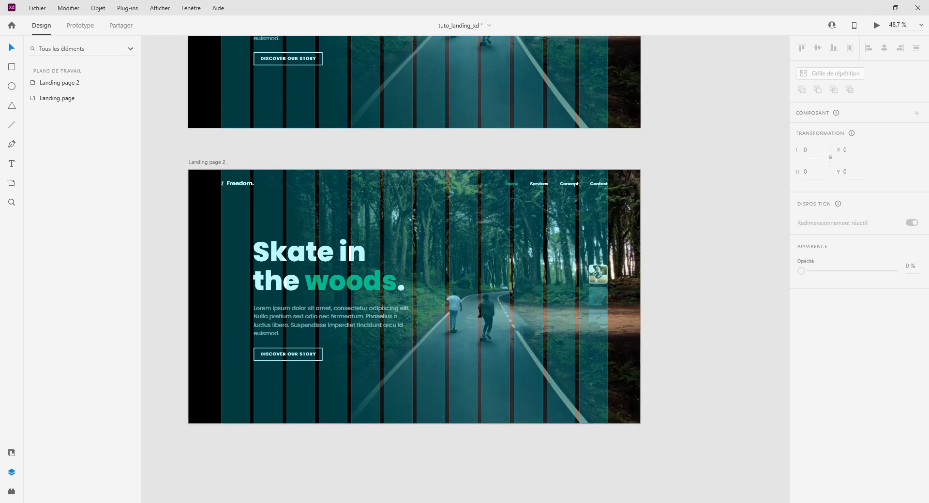
{"action": "scroll", "coordinate": [509, 292], "scroll_direction": "up", "scroll_amount": 2}
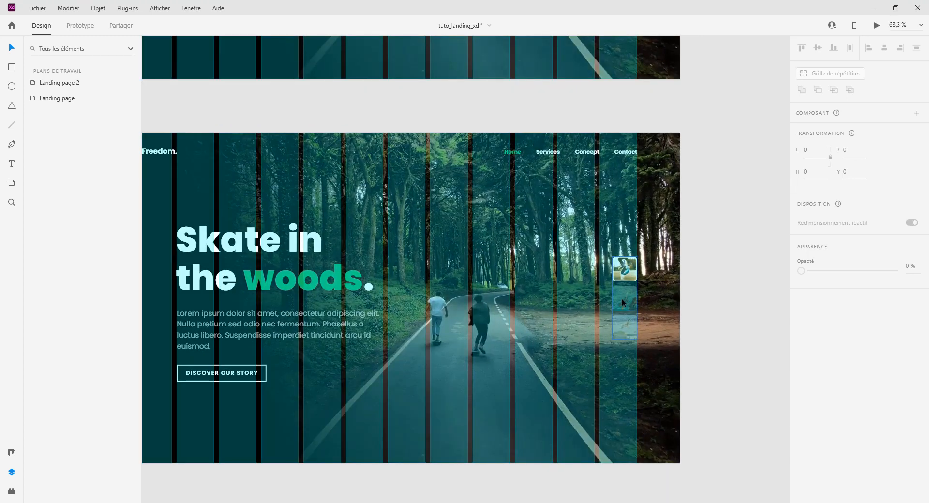
{"action": "double_click", "coordinate": [623, 303]}
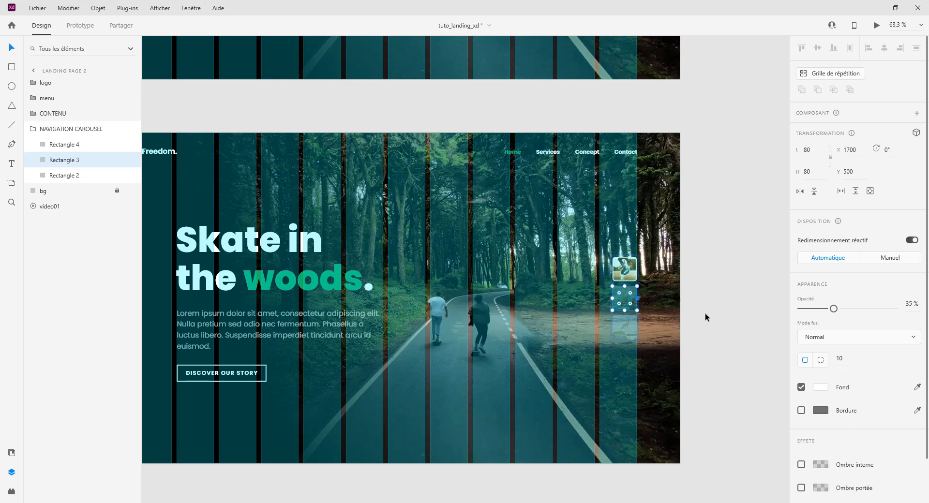
{"action": "left_click_drag", "start_coordinate": [833, 308], "coordinate": [892, 308]}
{"action": "scroll", "coordinate": [820, 450], "scroll_direction": "down", "scroll_amount": 1}
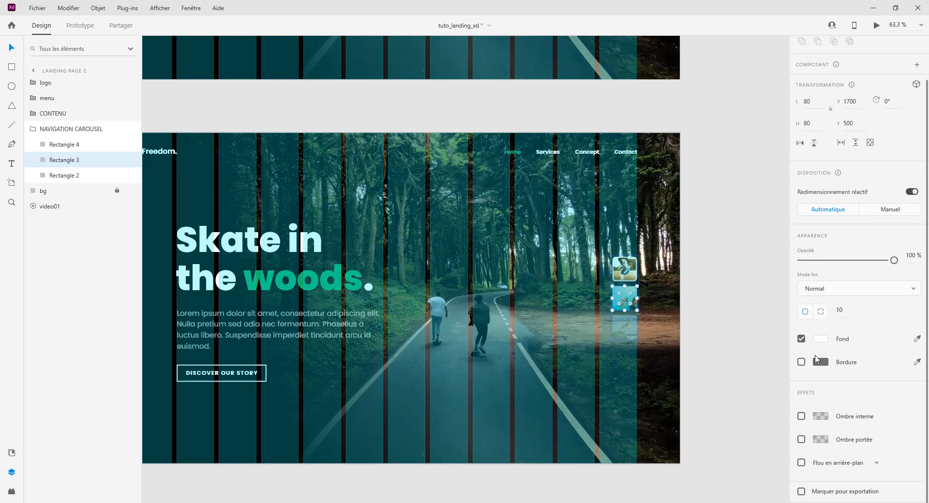
Give the second carousel thumbnail on Landing page 2 a white border of size 3, keeping its opacity at 100 %.
{"action": "left_click", "coordinate": [802, 362]}
{"action": "left_click", "coordinate": [822, 363]}
{"action": "left_click_drag", "start_coordinate": [715, 341], "coordinate": [654, 283]}
{"action": "left_click", "coordinate": [831, 380]}
{"action": "type", "text": "33"}
{"action": "key", "text": "Return"}
{"action": "left_click", "coordinate": [713, 303]}
{"action": "left_click", "coordinate": [629, 301]}
{"action": "left_click_drag", "start_coordinate": [830, 309], "coordinate": [895, 309]}
{"action": "left_click", "coordinate": [678, 287]}
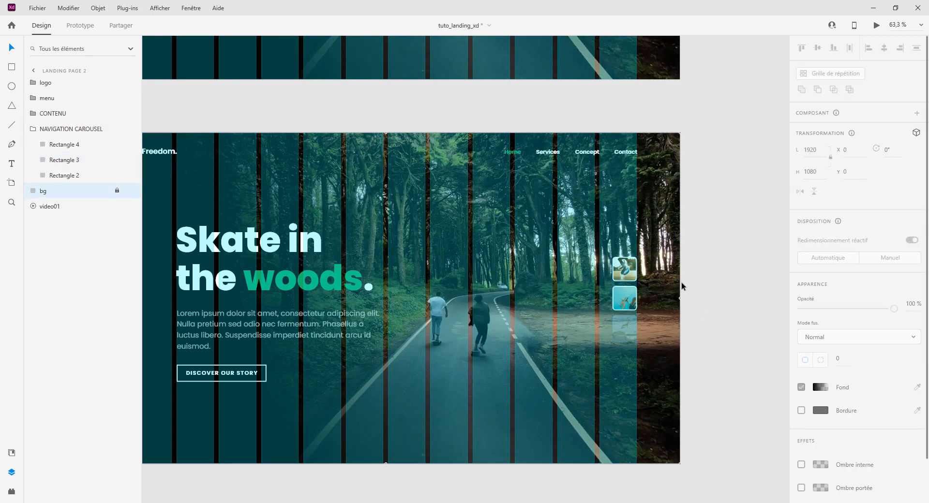
Set the first carousel thumbnail on Landing page 2 to 35 % opacity and turn off its border.
{"action": "double_click", "coordinate": [629, 267]}
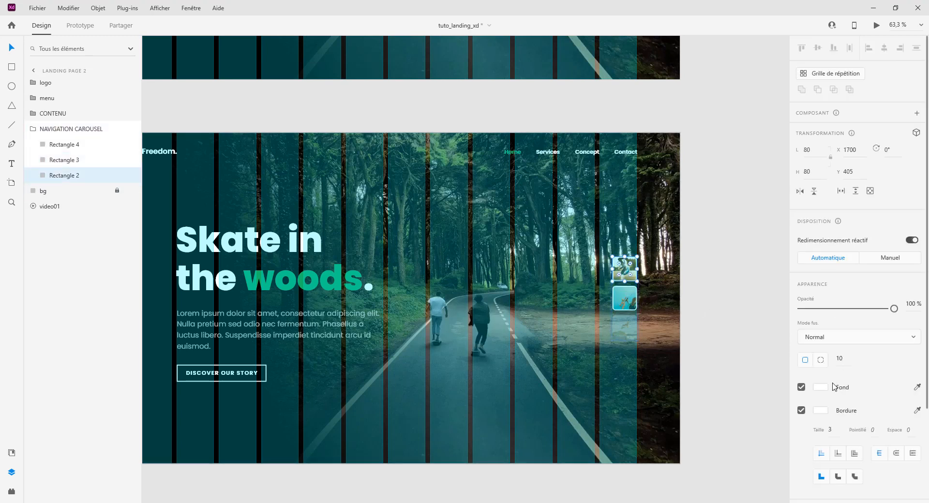
{"action": "left_click", "coordinate": [831, 309]}
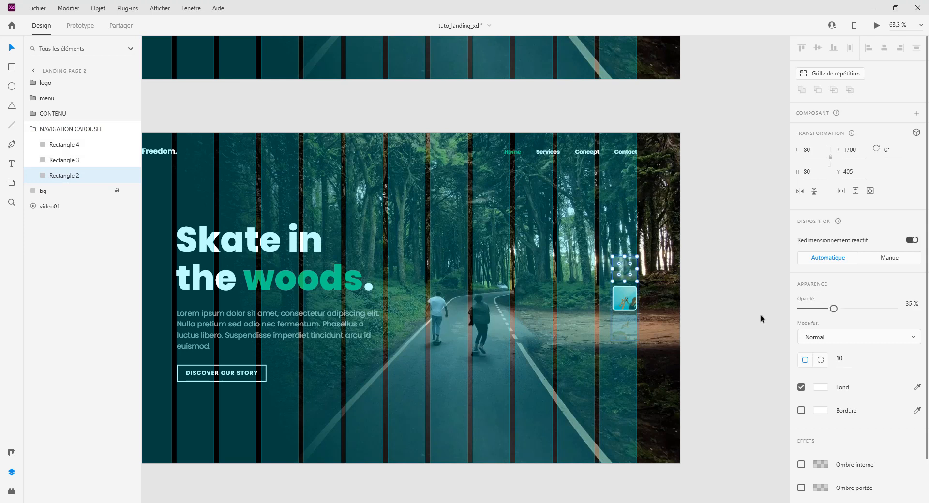
{"action": "left_click", "coordinate": [625, 325]}
{"action": "left_click", "coordinate": [713, 277]}
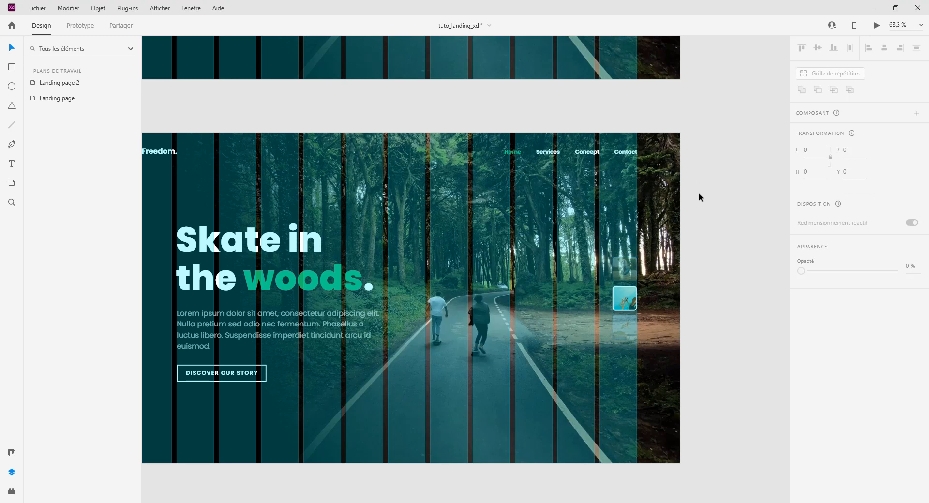
Create a prototype link from the second carousel thumbnail on Landing page to the Landing page 2 artboard.
{"action": "scroll", "coordinate": [699, 193], "scroll_direction": "down", "scroll_amount": 5}
{"action": "left_click_drag", "start_coordinate": [724, 174], "coordinate": [633, 294]}
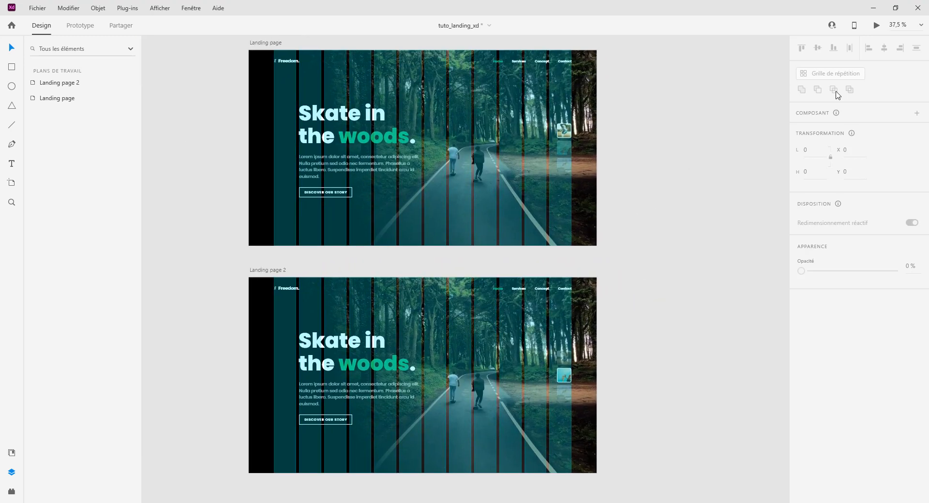
{"action": "left_click", "coordinate": [81, 26]}
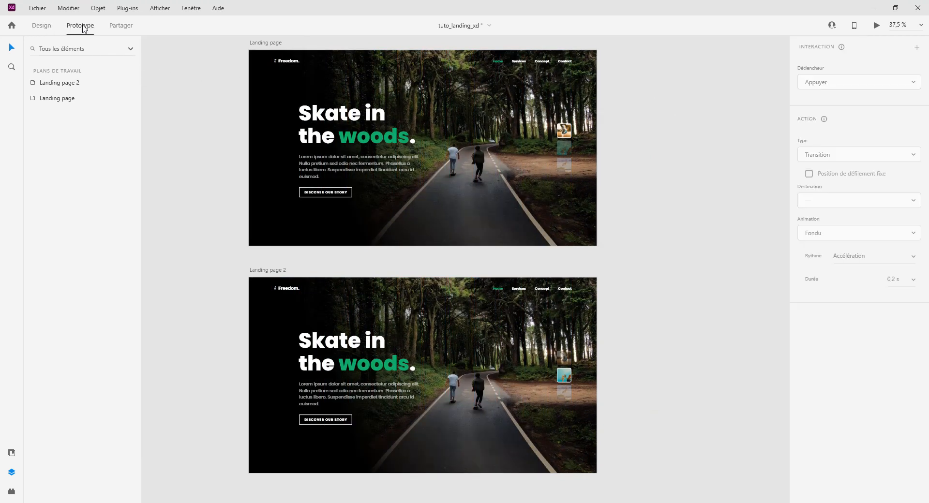
{"action": "left_click", "coordinate": [564, 148]}
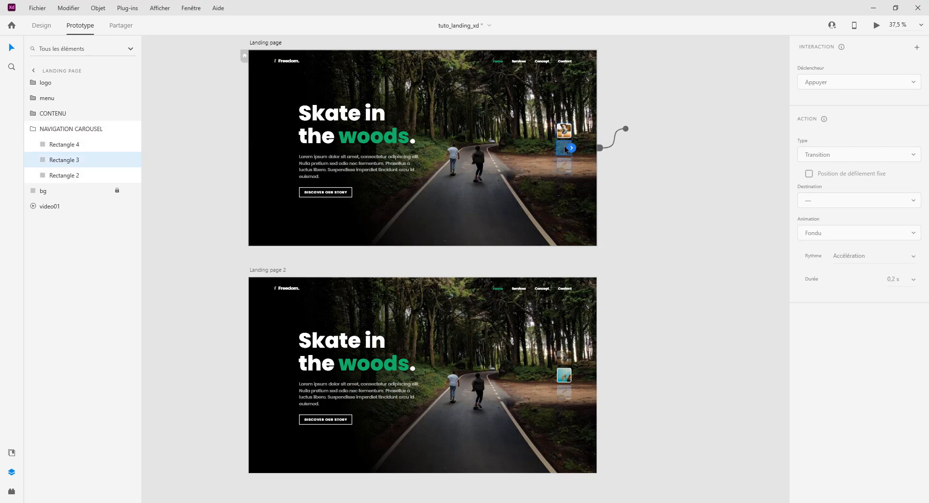
{"action": "left_click_drag", "start_coordinate": [571, 148], "coordinate": [548, 283]}
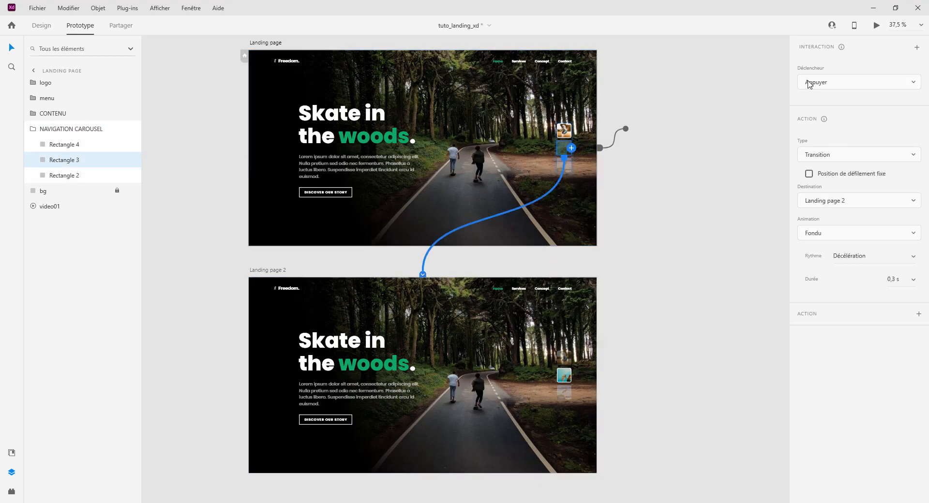
Set the link to Animation automatique with Accél. / décél. easing and a duration of 0.6 s.
{"action": "left_click", "coordinate": [822, 154]}
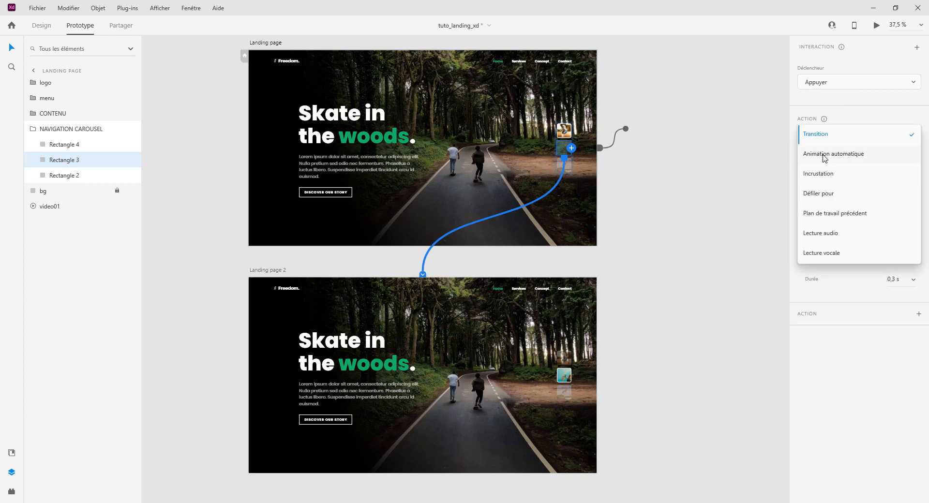
{"action": "left_click", "coordinate": [829, 156]}
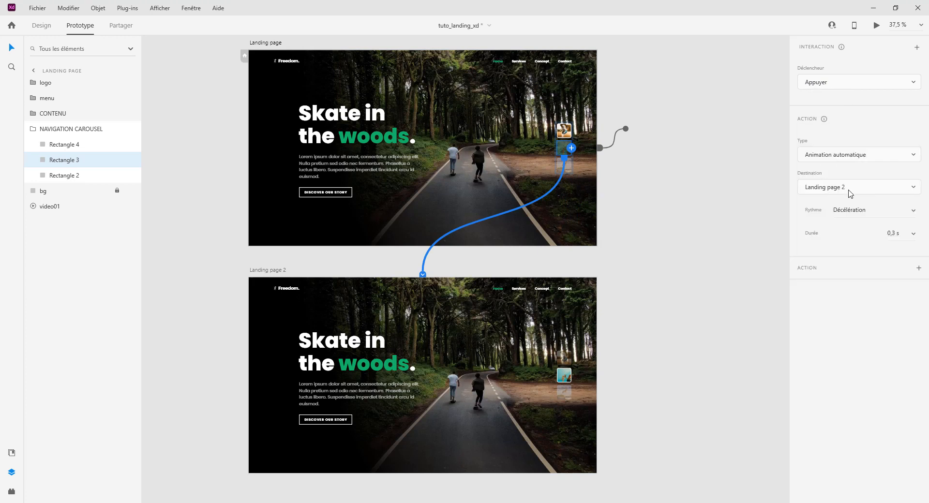
{"action": "left_click", "coordinate": [913, 211]}
{"action": "left_click", "coordinate": [866, 254]}
{"action": "left_click", "coordinate": [909, 235]}
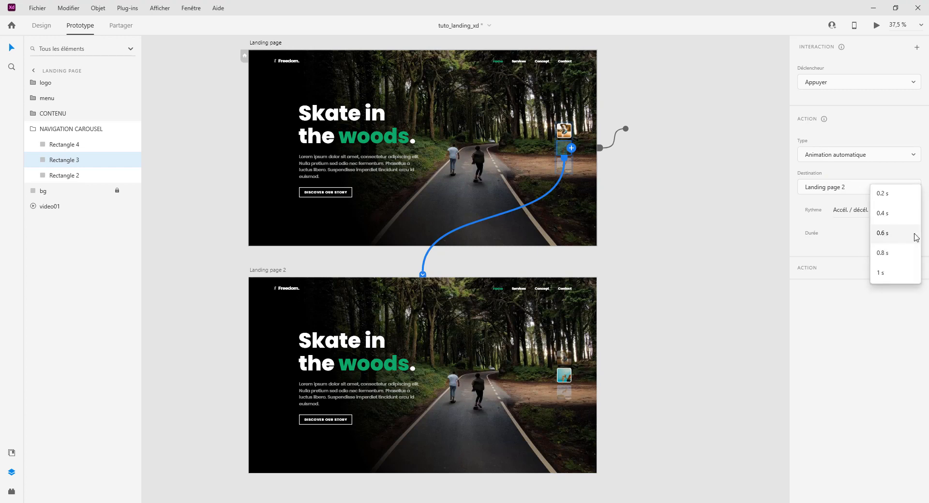
{"action": "left_click", "coordinate": [894, 248]}
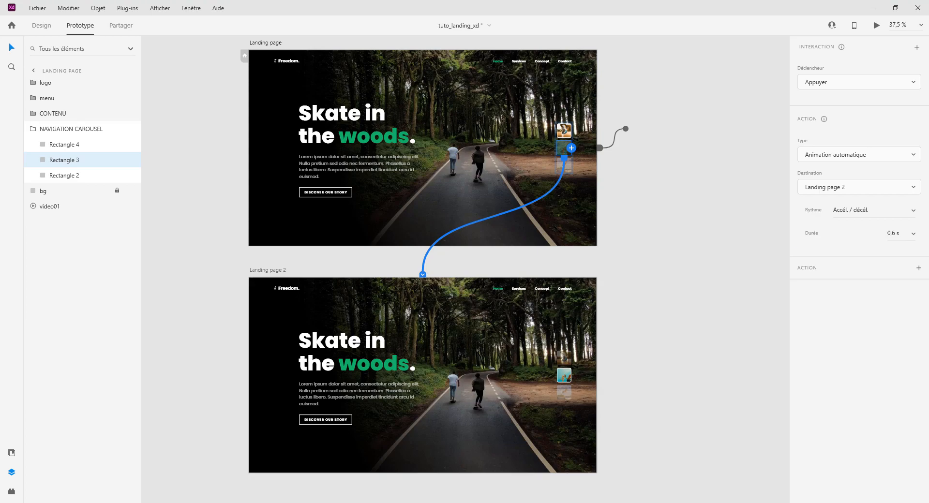
Preview the prototype and test the second thumbnail's transition to Landing page 2.
{"action": "left_click", "coordinate": [873, 28]}
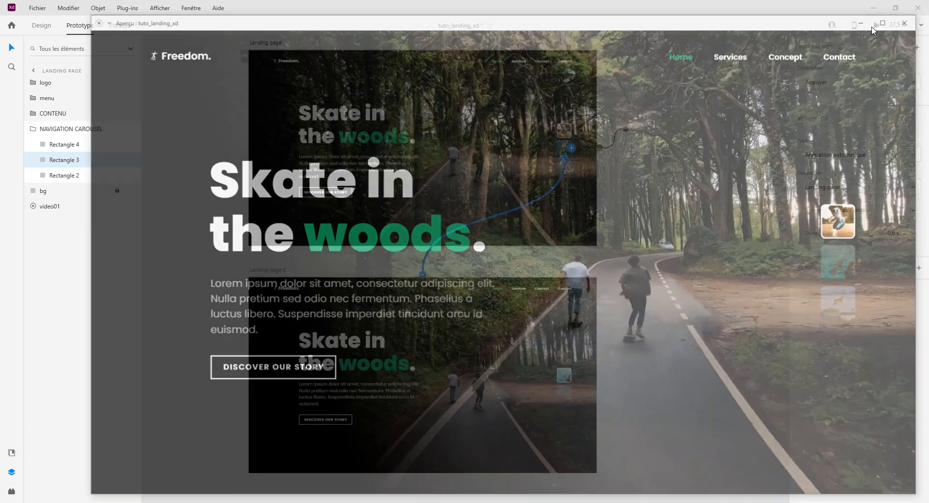
{"action": "left_click", "coordinate": [852, 265]}
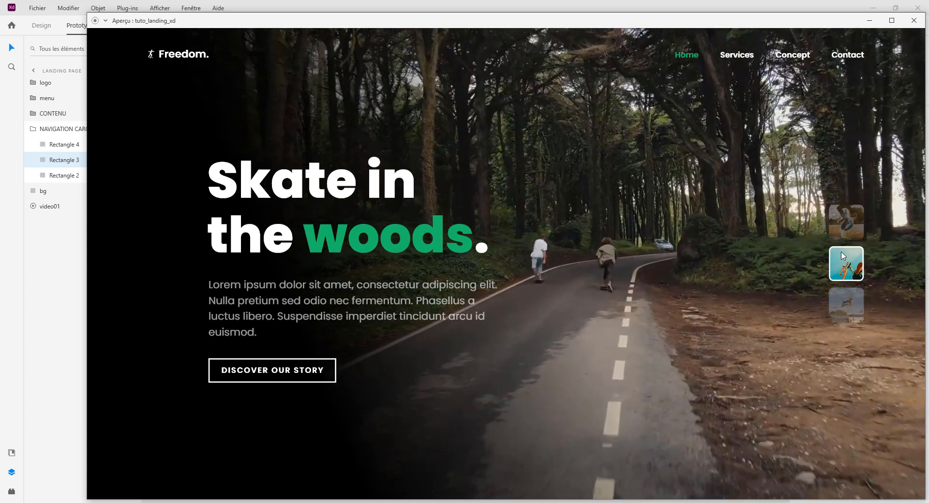
{"action": "left_click_drag", "start_coordinate": [850, 23], "coordinate": [730, 190]}
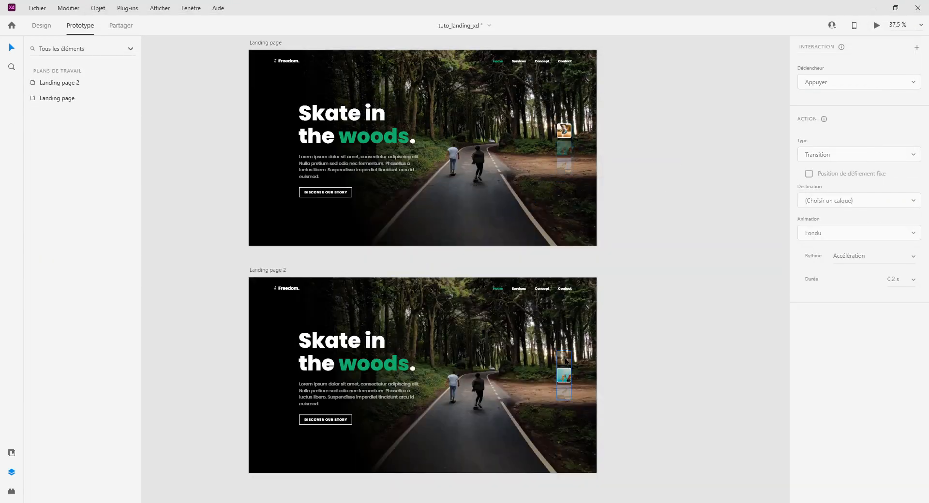
Link the first carousel thumbnail on Landing page 2 back to the Landing page artboard.
{"action": "left_click", "coordinate": [565, 359]}
{"action": "left_click_drag", "start_coordinate": [572, 358], "coordinate": [561, 232]}
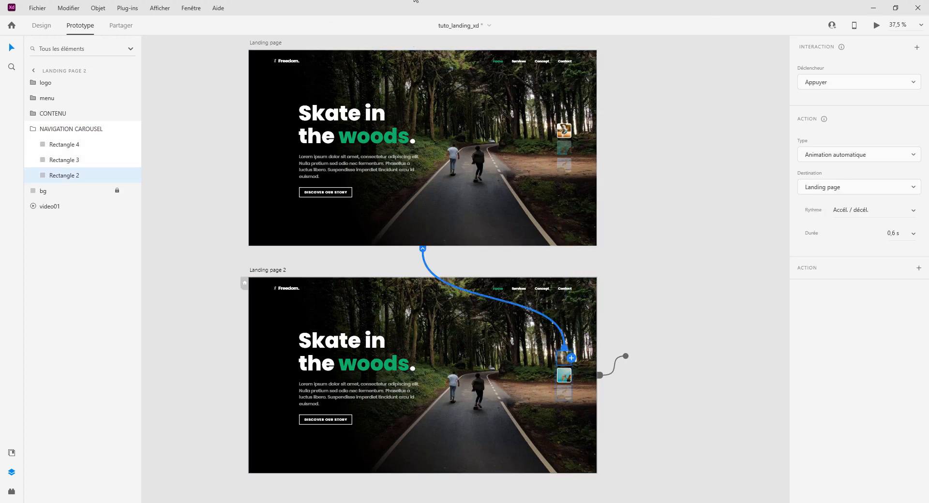
Test switching between the first and second thumbnails in the preview, and close the preview.
{"action": "left_click", "coordinate": [462, 48]}
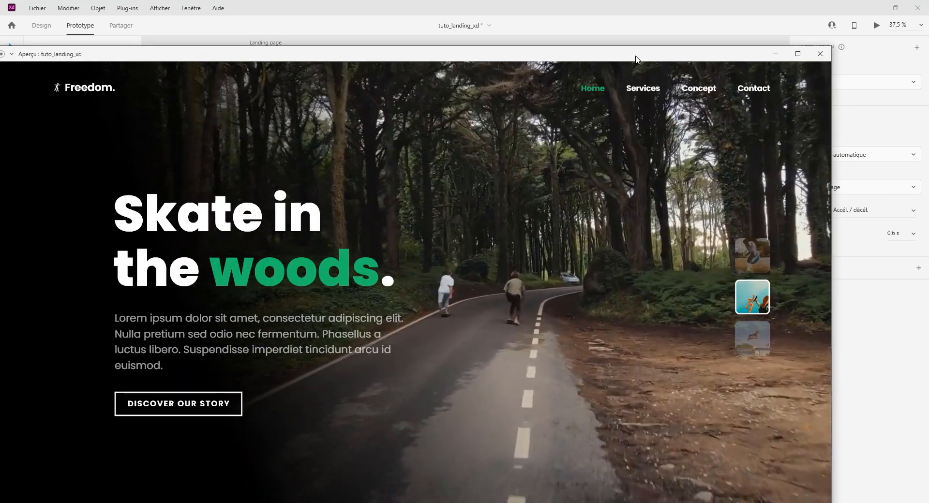
{"action": "left_click", "coordinate": [752, 259]}
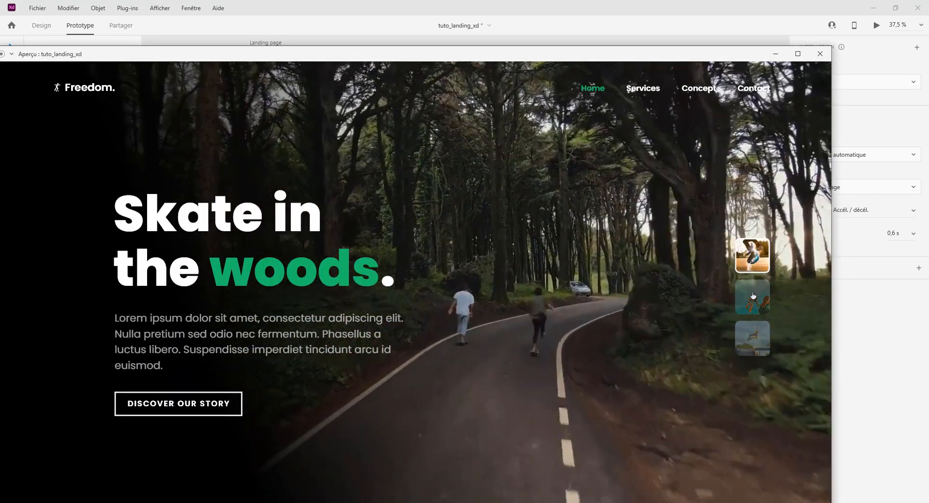
{"action": "left_click", "coordinate": [752, 283]}
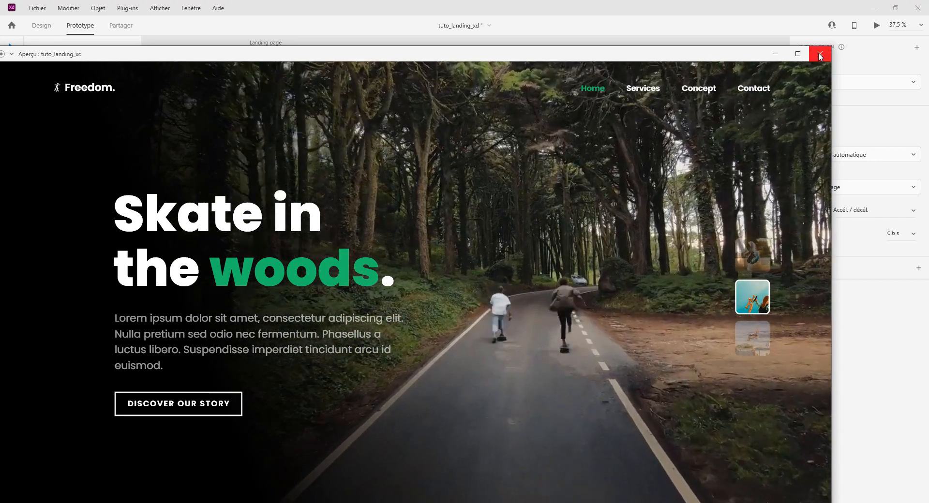
{"action": "left_click", "coordinate": [820, 54]}
{"action": "left_click", "coordinate": [662, 216]}
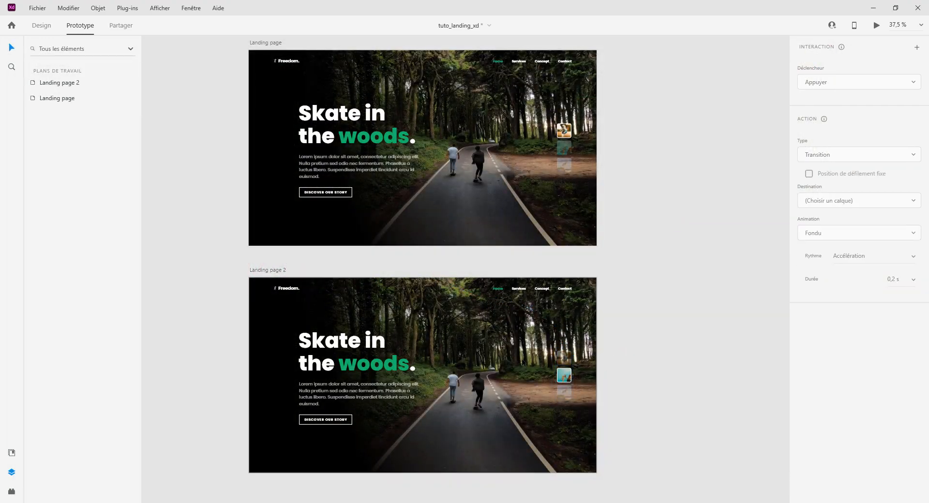
Delete the video01 background video from Landing page 2 in design mode.
{"action": "left_click", "coordinate": [265, 270]}
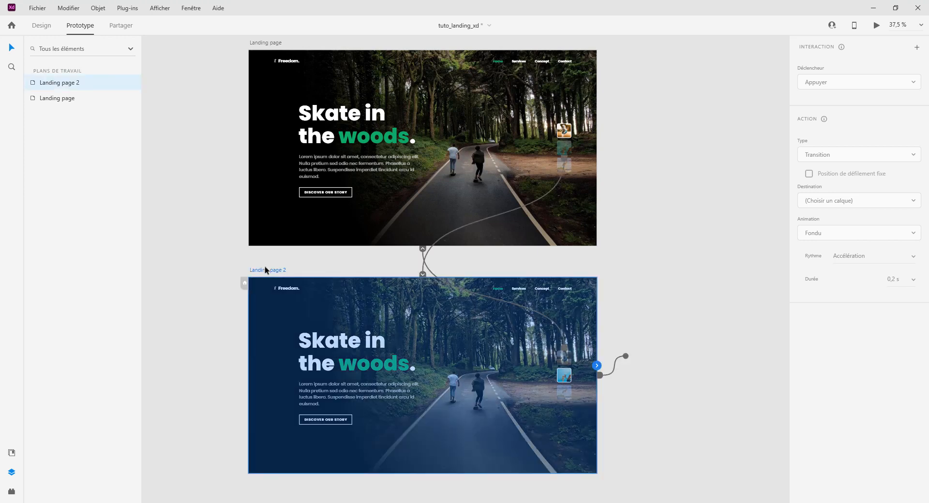
{"action": "double_click", "coordinate": [33, 84]}
{"action": "left_click", "coordinate": [54, 207]}
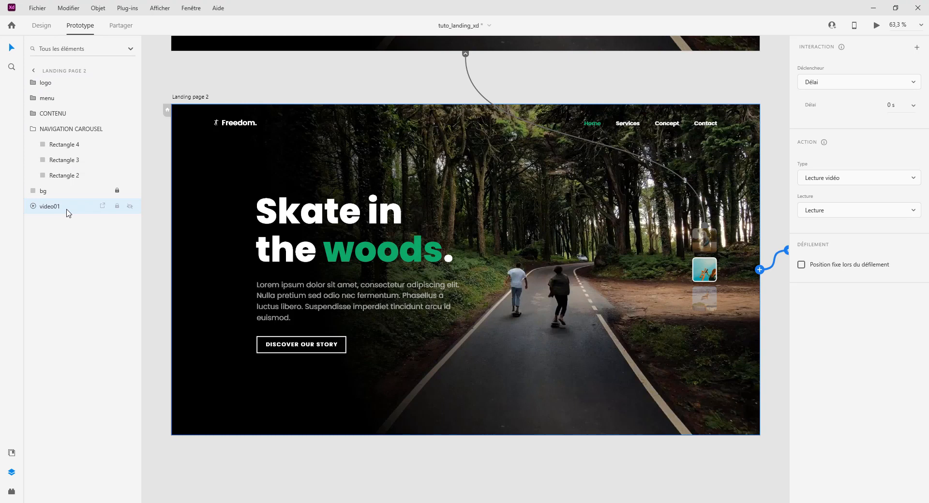
{"action": "left_click", "coordinate": [42, 25]}
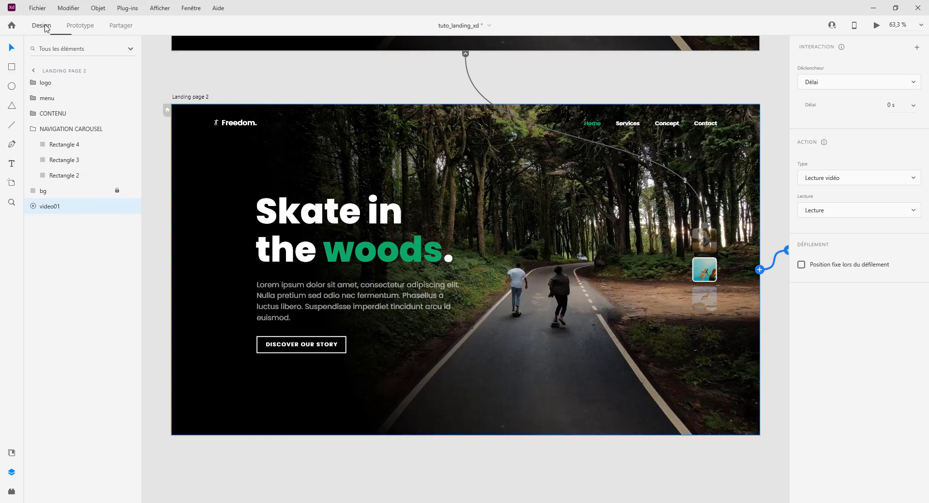
{"action": "key", "text": "Delete"}
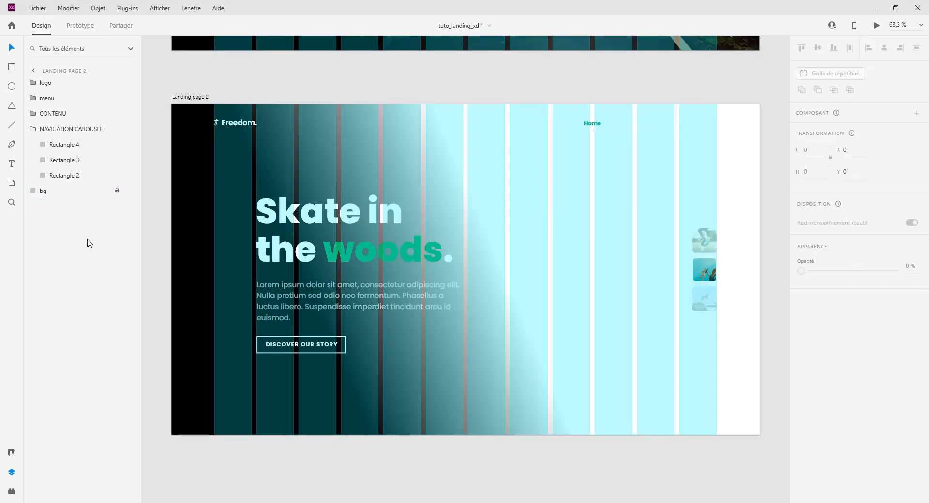
Import video02 to fill the Landing page 2 artboard and move its layer beneath bg.
{"action": "key", "text": "alt+Tab"}
{"action": "left_click_drag", "start_coordinate": [738, 215], "coordinate": [190, 118]}
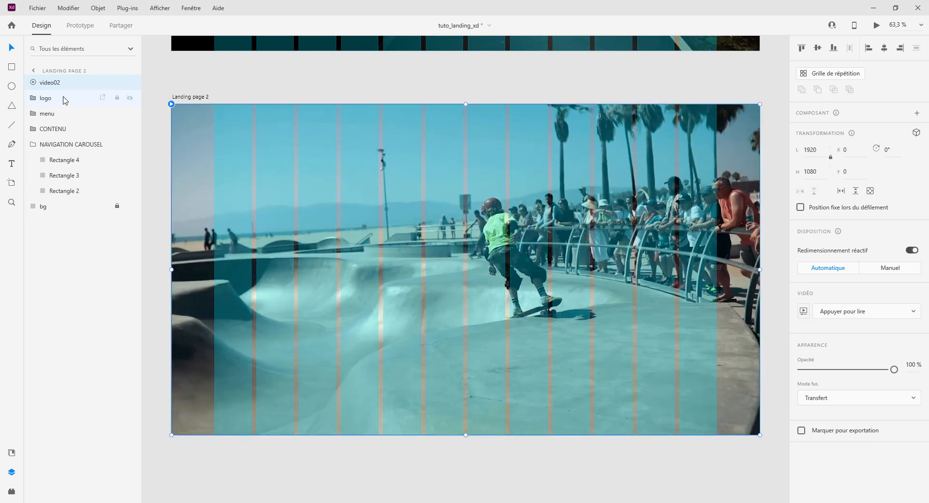
{"action": "left_click_drag", "start_coordinate": [54, 83], "coordinate": [49, 217]}
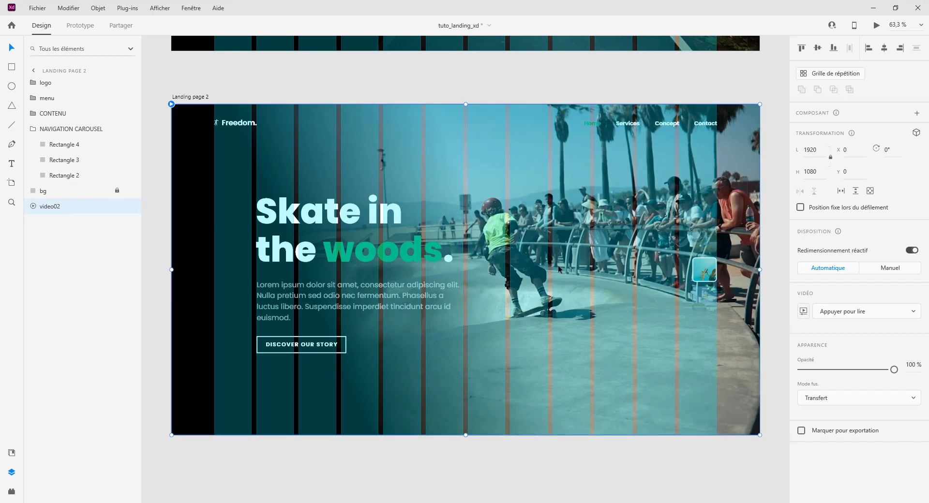
Set video02 to play automatically and loop its playback.
{"action": "left_click", "coordinate": [850, 319]}
{"action": "left_click", "coordinate": [842, 331]}
{"action": "left_click", "coordinate": [803, 313]}
{"action": "left_click", "coordinate": [783, 466]}
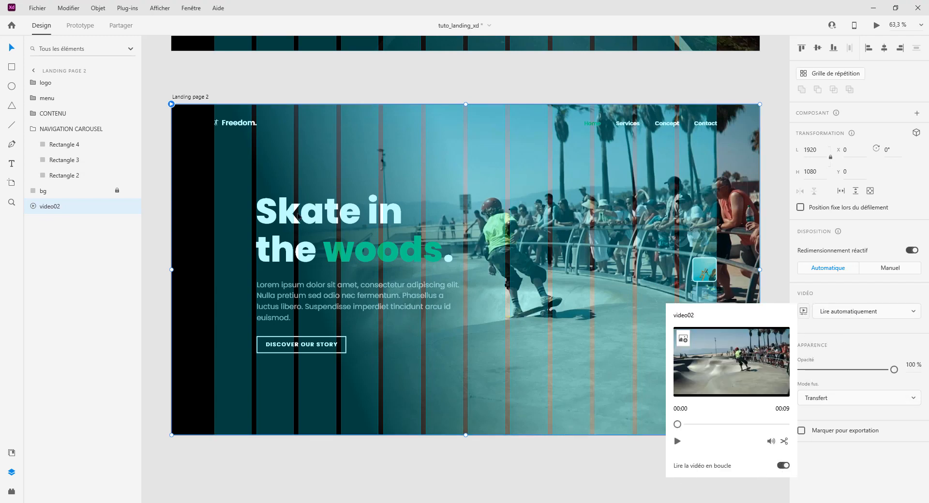
{"action": "left_click", "coordinate": [259, 86]}
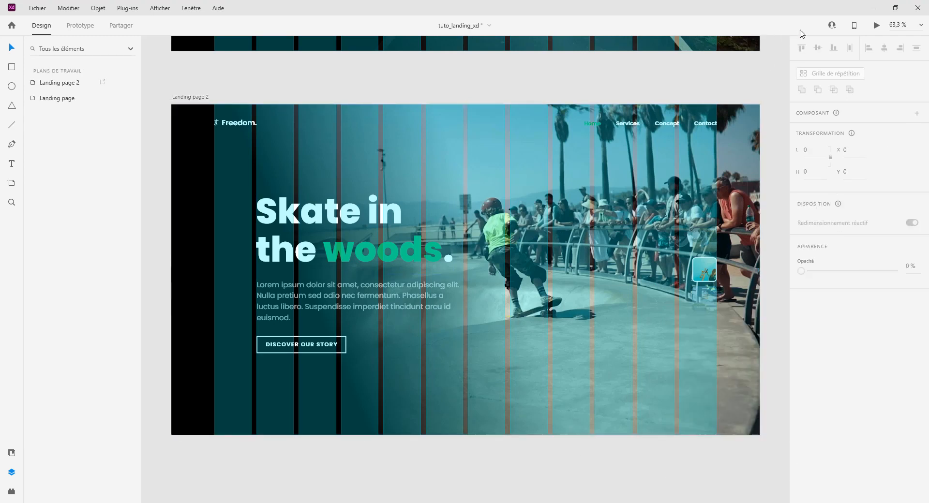
Preview the prototype, switch between the first and second thumbnails to test the background videos, and close the preview.
{"action": "left_click", "coordinate": [877, 26]}
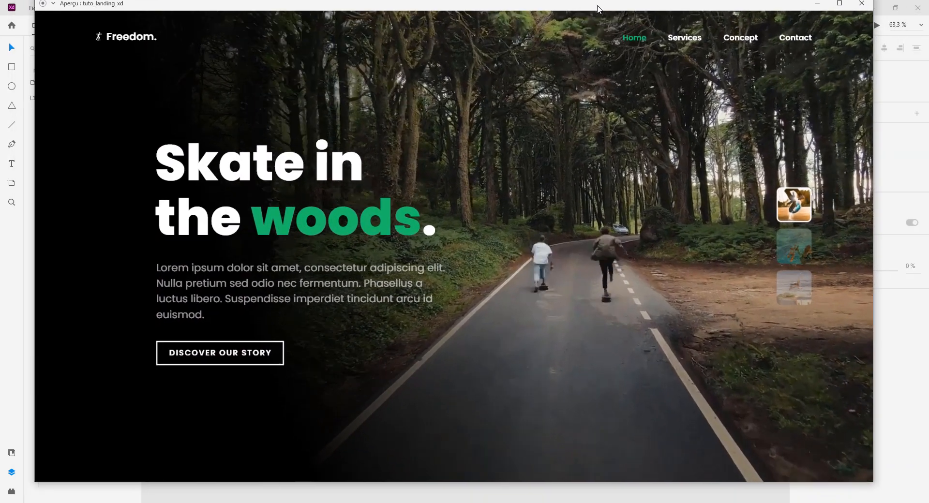
{"action": "left_click_drag", "start_coordinate": [598, 9], "coordinate": [597, 14]}
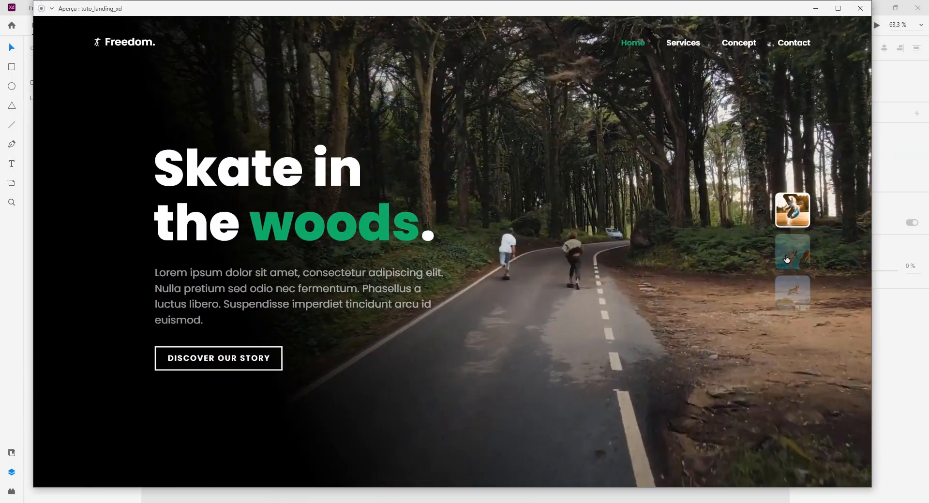
{"action": "left_click", "coordinate": [787, 259]}
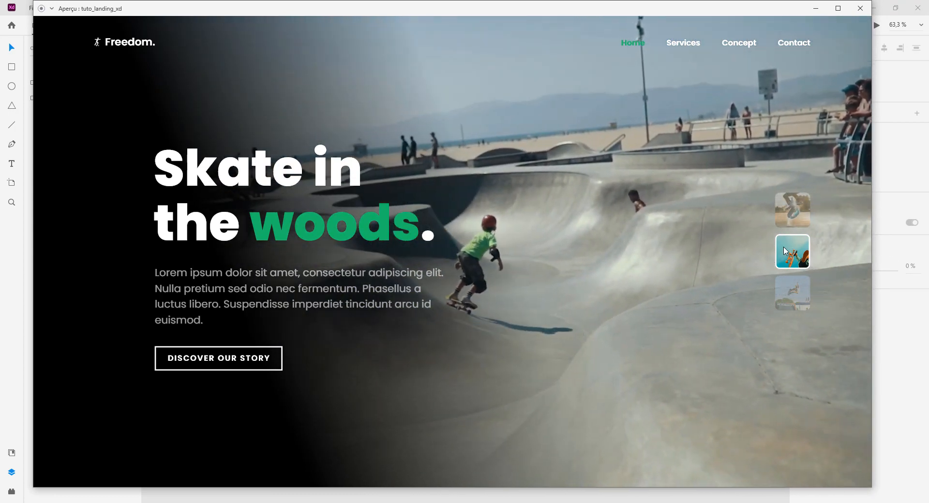
{"action": "left_click", "coordinate": [790, 210]}
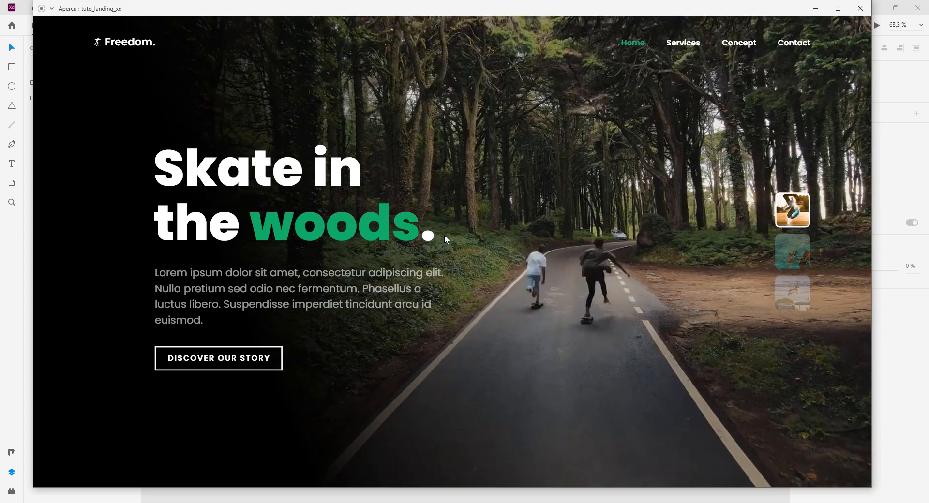
{"action": "left_click", "coordinate": [789, 251]}
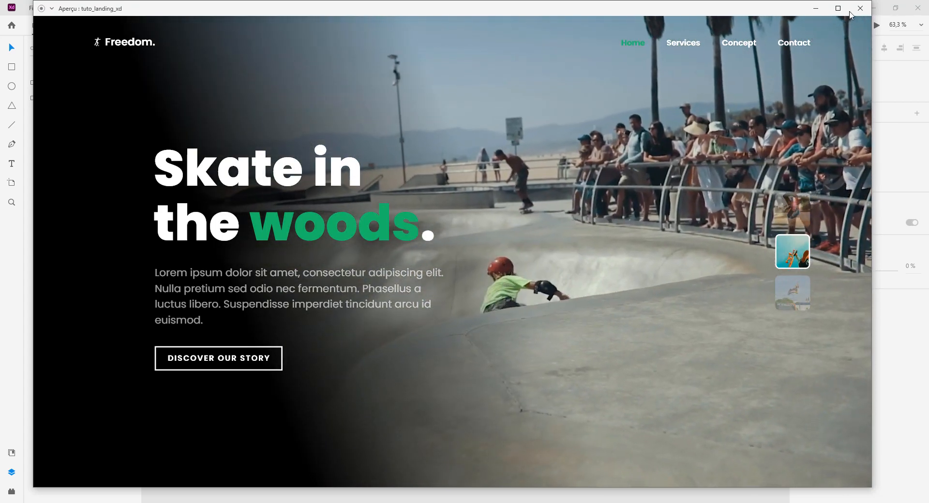
{"action": "left_click", "coordinate": [860, 9]}
Duplicate the Landing page 2 artboard directly below it and rename the copy Landing page 3.
{"action": "scroll", "coordinate": [486, 229], "scroll_direction": "down", "scroll_amount": 5}
{"action": "scroll", "coordinate": [573, 209], "scroll_direction": "right", "scroll_amount": 2}
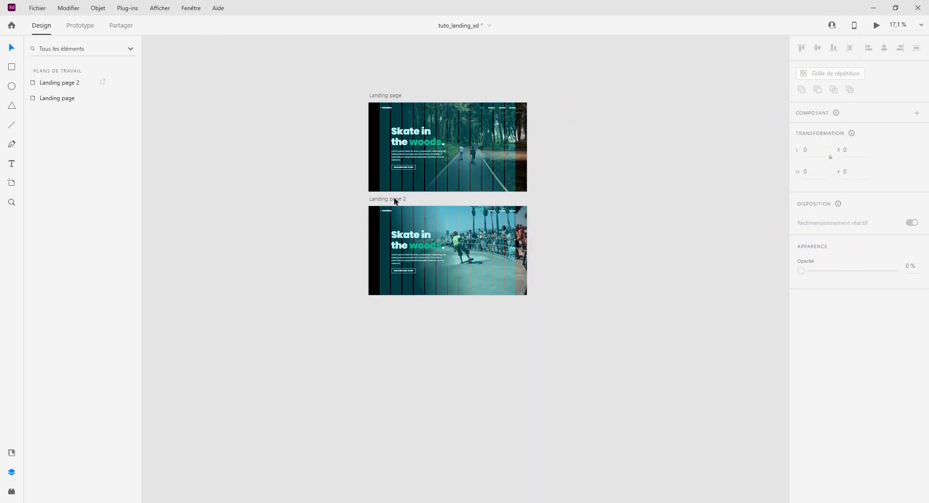
{"action": "left_click", "coordinate": [395, 200]}
{"action": "left_click_drag", "start_coordinate": [399, 201], "coordinate": [393, 301]}
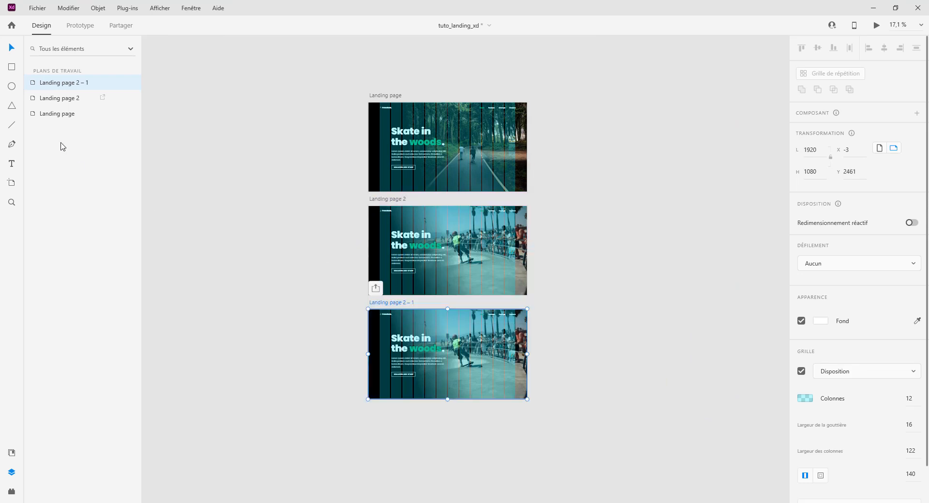
{"action": "double_click", "coordinate": [74, 88]}
{"action": "double_click", "coordinate": [203, 97]}
{"action": "type", "text": "3"}
{"action": "left_click", "coordinate": [252, 84]}
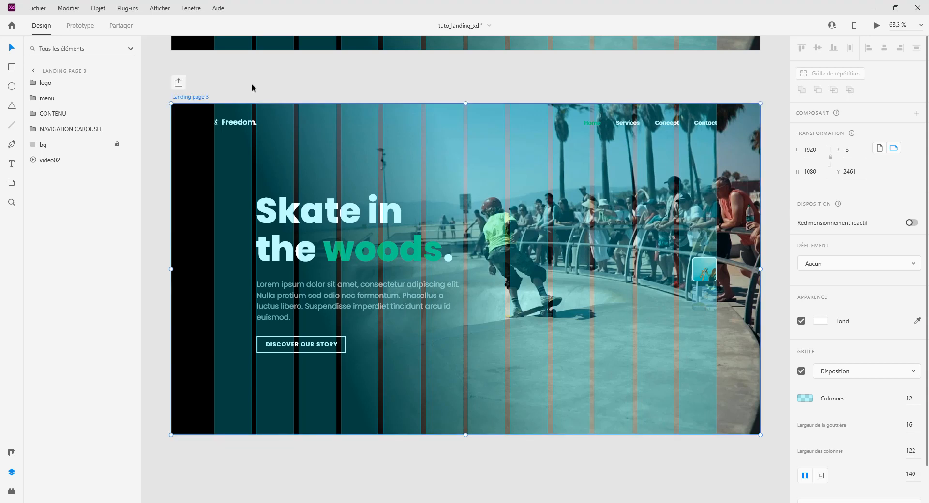
{"action": "left_click", "coordinate": [75, 87]}
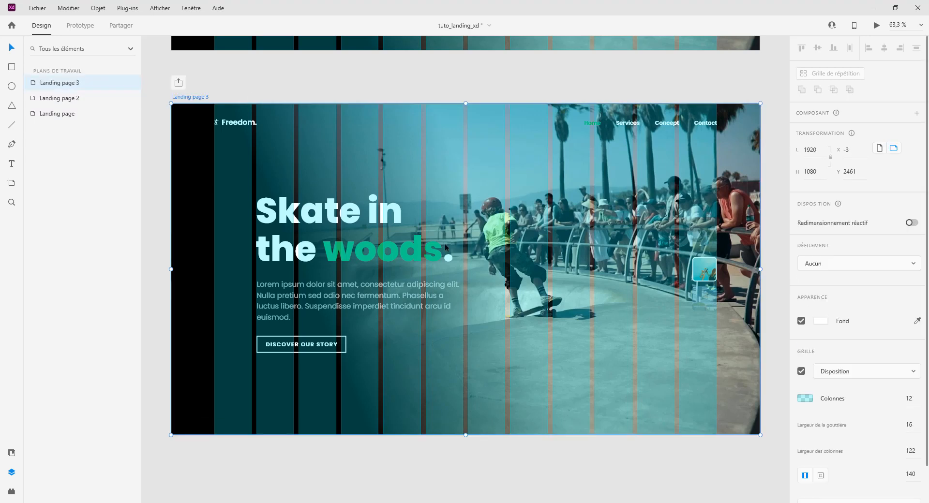
Give the third carousel thumbnail on Landing page 3 a white border of size 3 and 100% opacity.
{"action": "double_click", "coordinate": [705, 297]}
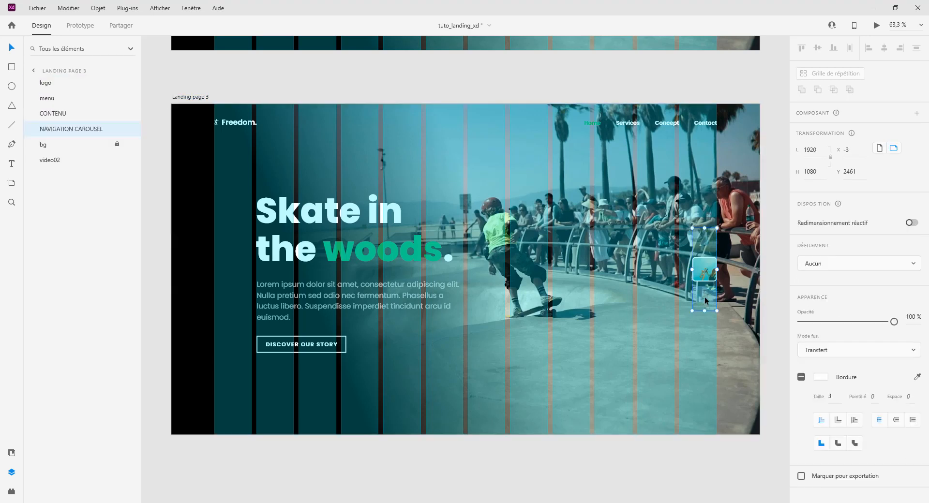
{"action": "left_click", "coordinate": [802, 410]}
{"action": "left_click", "coordinate": [821, 410]}
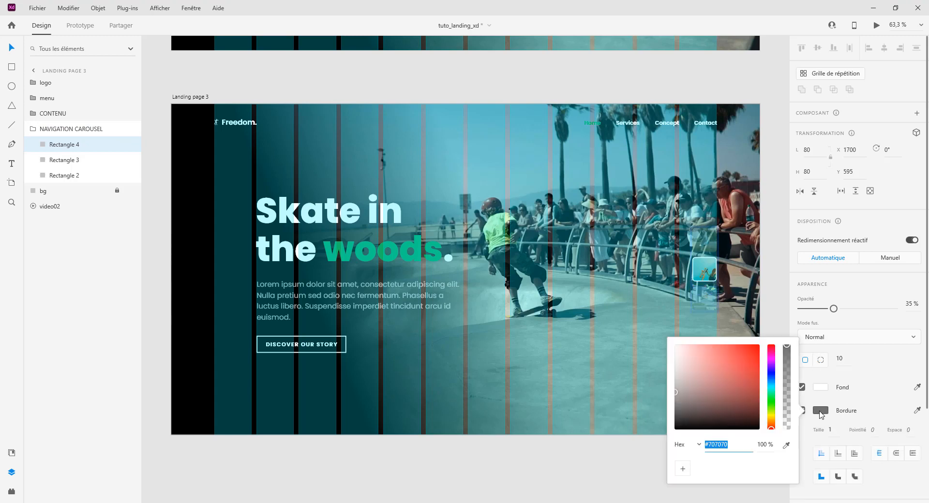
{"action": "left_click", "coordinate": [835, 430]}
{"action": "key", "text": "Up"}
{"action": "left_click_drag", "start_coordinate": [833, 309], "coordinate": [894, 308]}
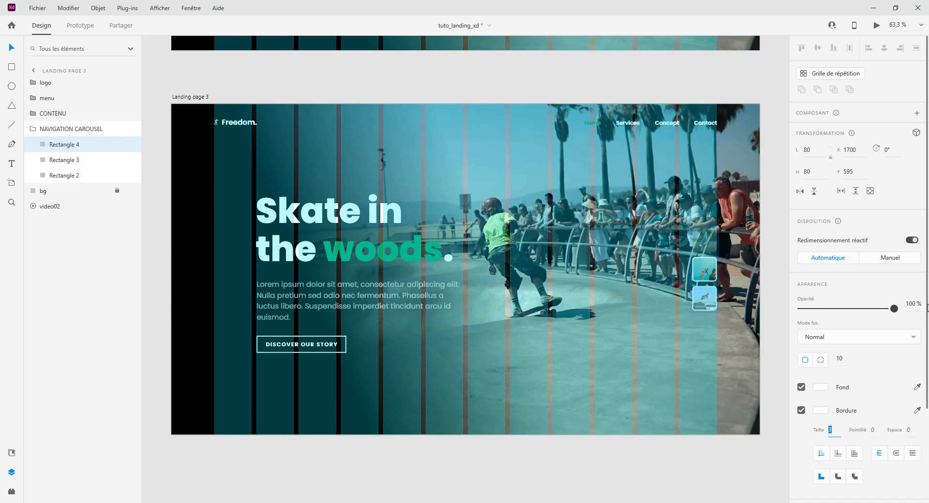
Remove the border from the second thumbnail on Landing page 3 and set its opacity to 35%.
{"action": "left_click", "coordinate": [710, 270]}
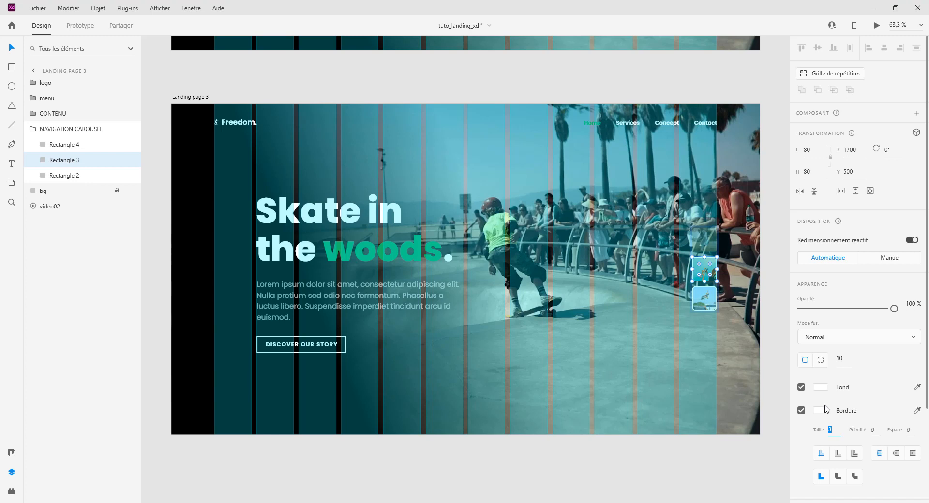
{"action": "left_click", "coordinate": [802, 411]}
{"action": "mouse_move", "coordinate": [837, 308]}
{"action": "left_mouse_down"}
{"action": "mouse_move", "coordinate": [851, 310]}
{"action": "mouse_move", "coordinate": [838, 312]}
{"action": "left_mouse_up"}
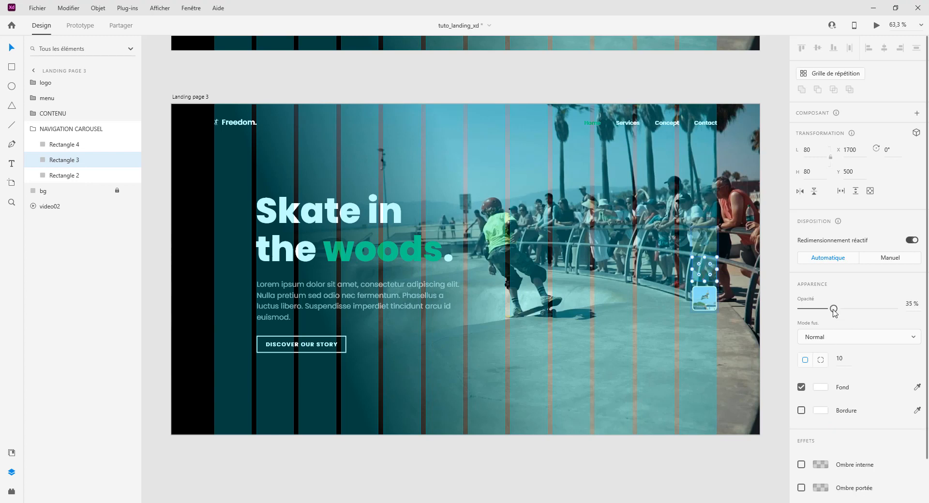
{"action": "left_click", "coordinate": [772, 277]}
In prototype mode, link the third thumbnail on Landing page 2 to the Landing page 3 artboard with auto-animate.
{"action": "scroll", "coordinate": [707, 274], "scroll_direction": "down", "scroll_amount": 3}
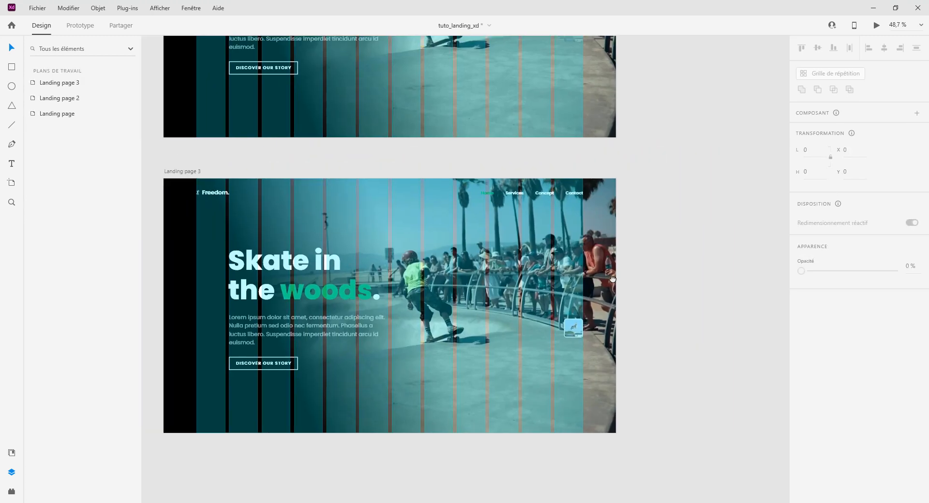
{"action": "left_click_drag", "start_coordinate": [612, 279], "coordinate": [673, 258]}
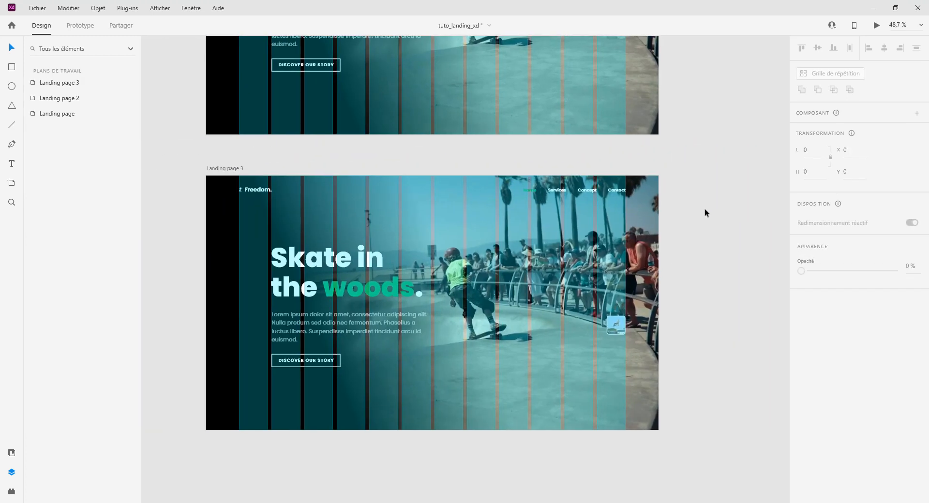
{"action": "left_click_drag", "start_coordinate": [681, 136], "coordinate": [648, 298]}
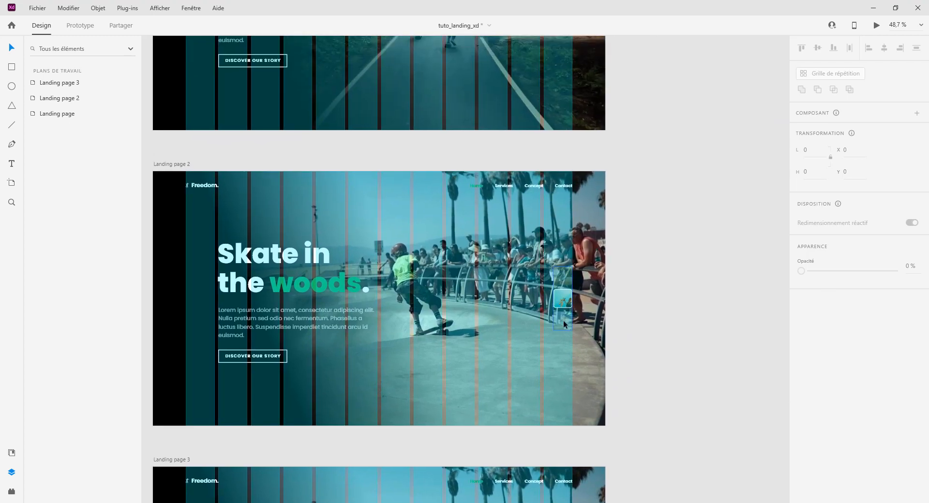
{"action": "left_click", "coordinate": [564, 324]}
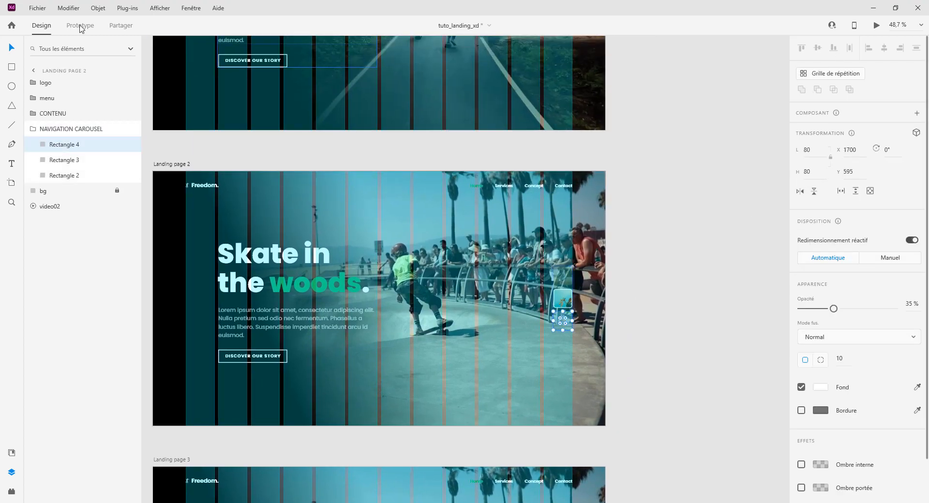
{"action": "left_click", "coordinate": [80, 25]}
{"action": "scroll", "coordinate": [648, 271], "scroll_direction": "down", "scroll_amount": 2}
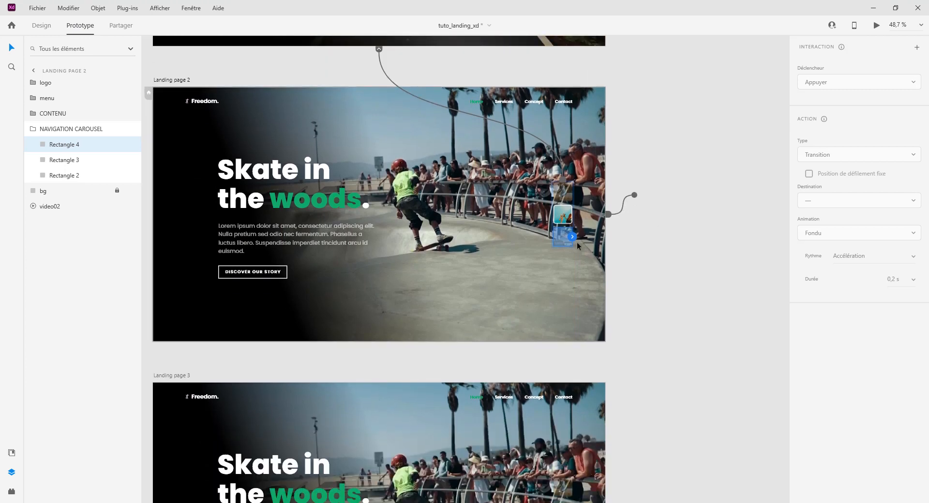
{"action": "left_click_drag", "start_coordinate": [572, 236], "coordinate": [549, 379]}
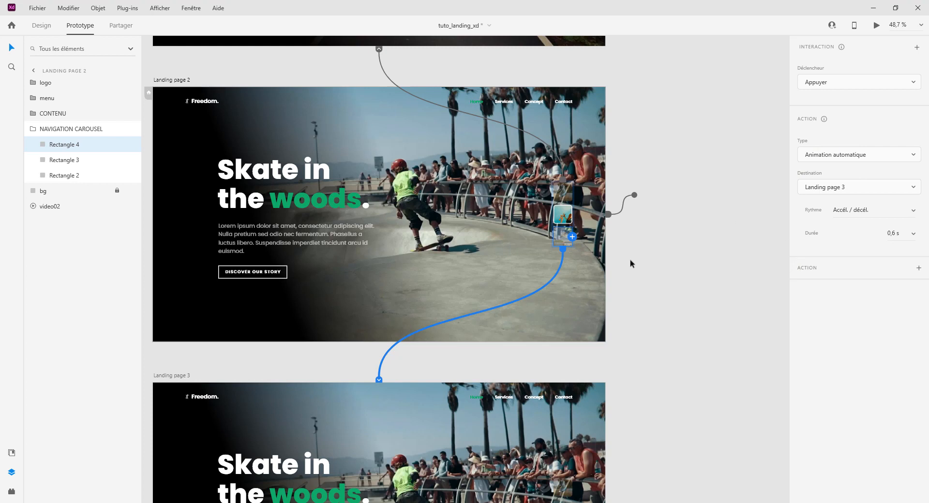
Link Landing page 3's first thumbnail to Landing page and its second thumbnail to Landing page 2 with auto-animate.
{"action": "scroll", "coordinate": [630, 263], "scroll_direction": "down", "scroll_amount": 2}
{"action": "scroll", "coordinate": [630, 263], "scroll_direction": "up", "scroll_amount": 4}
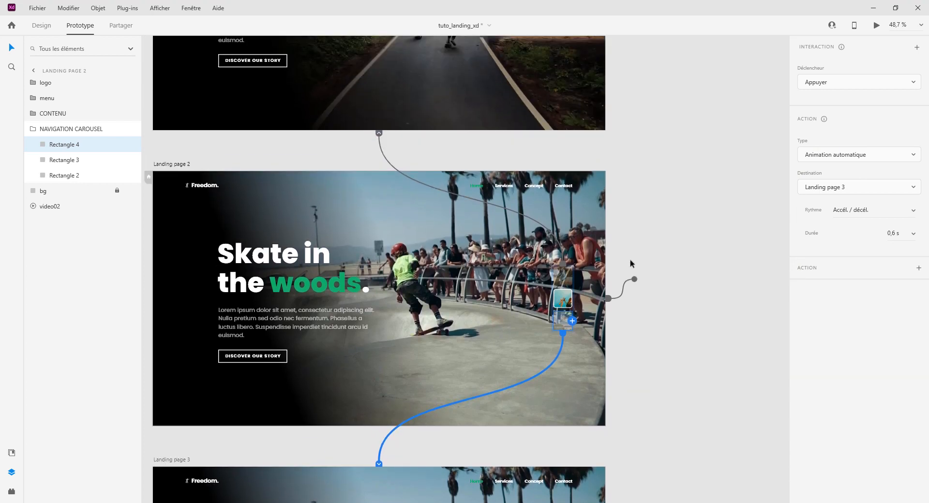
{"action": "scroll", "coordinate": [631, 261], "scroll_direction": "down", "scroll_amount": 6}
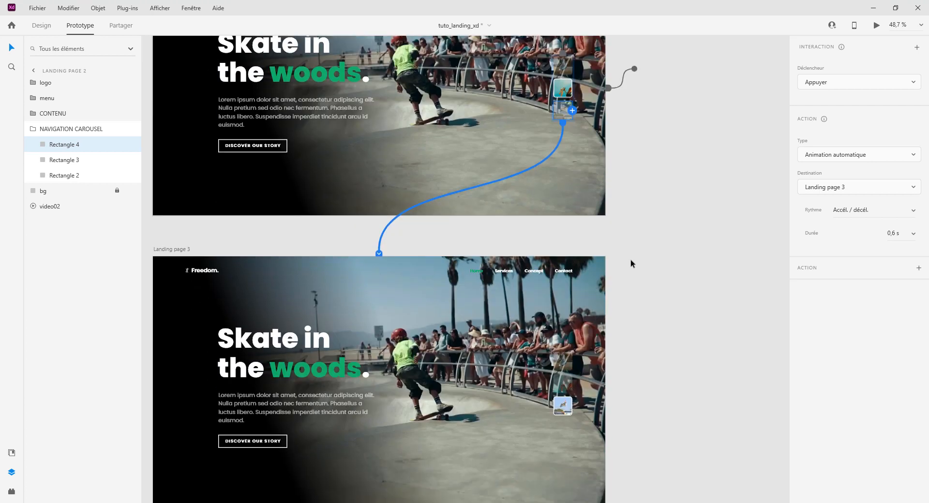
{"action": "left_click", "coordinate": [563, 364]}
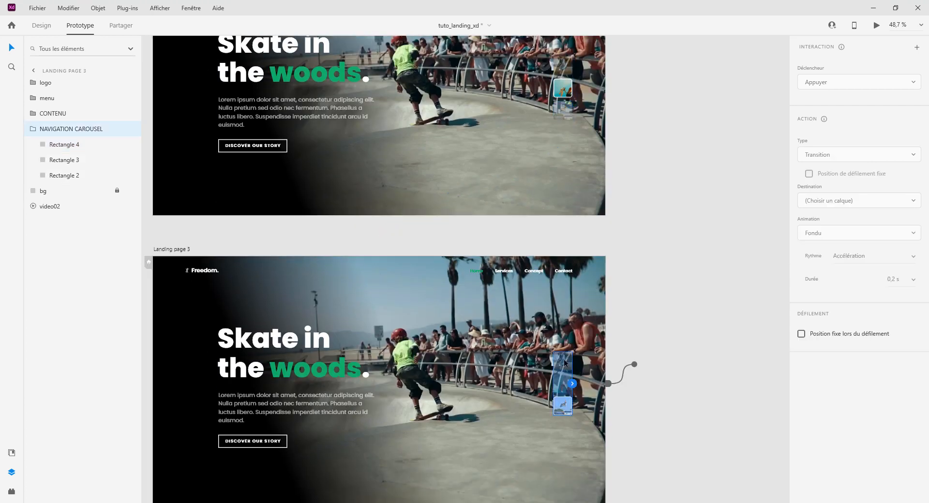
{"action": "double_click", "coordinate": [569, 358]}
{"action": "scroll", "coordinate": [619, 328], "scroll_direction": "down", "scroll_amount": 4}
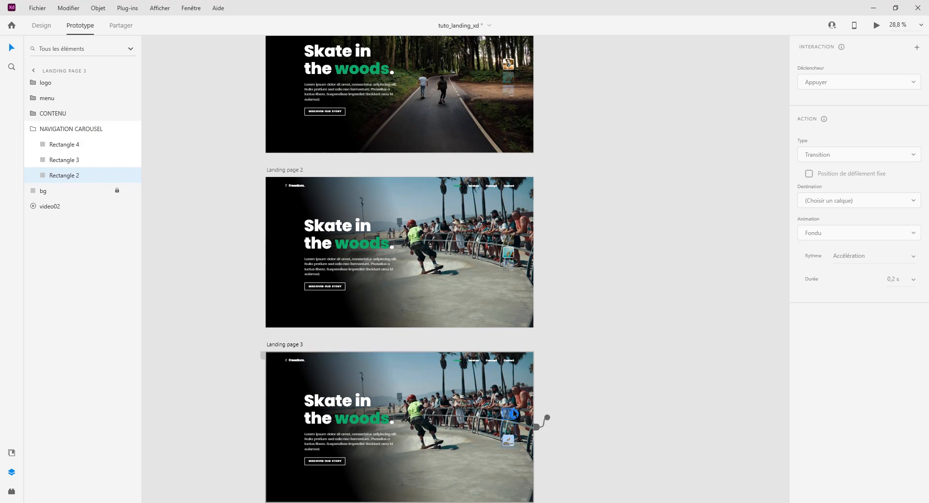
{"action": "left_click_drag", "start_coordinate": [514, 415], "coordinate": [498, 124]}
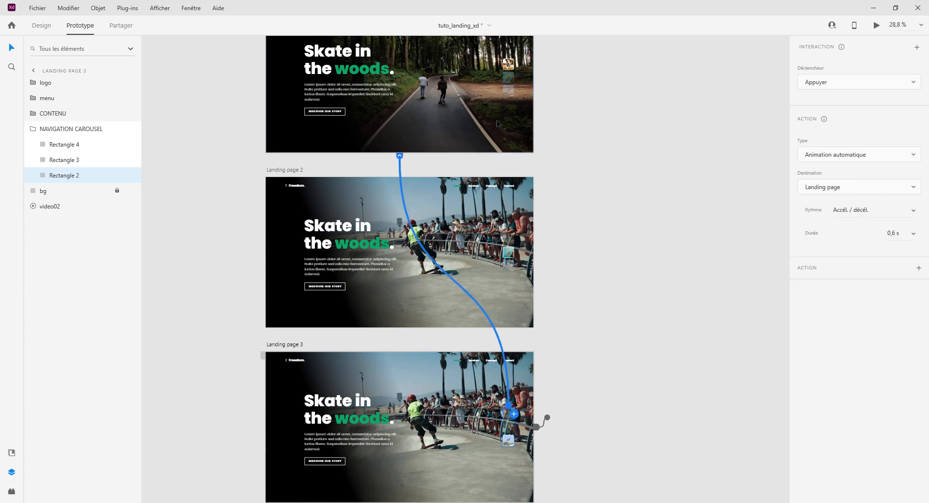
{"action": "left_click", "coordinate": [510, 431]}
{"action": "left_click_drag", "start_coordinate": [514, 427], "coordinate": [518, 309]}
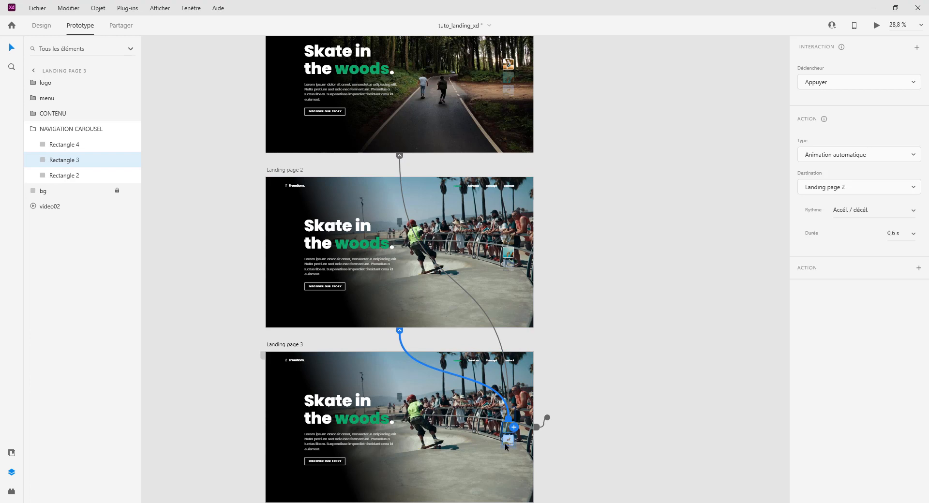
Check the existing thumbnail links, link the third thumbnail on Landing page to Landing page 3 with auto-animate, and return to design mode.
{"action": "left_click", "coordinate": [509, 249]}
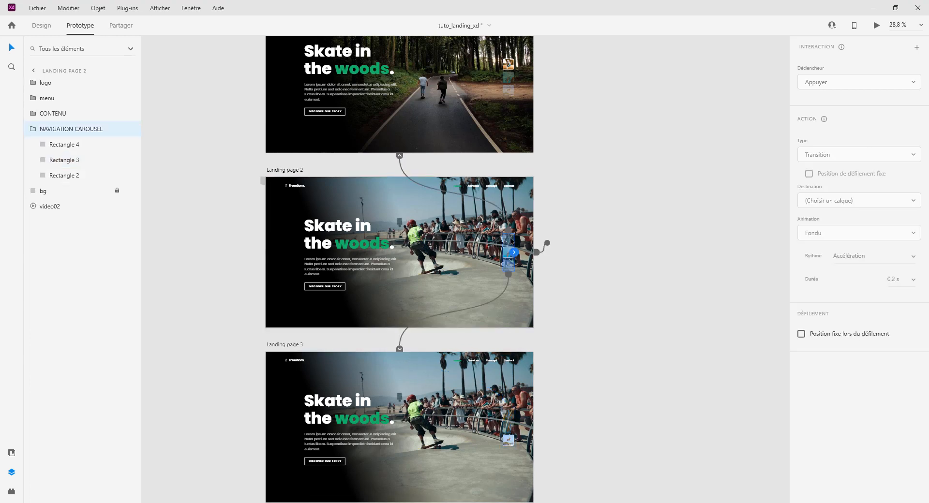
{"action": "double_click", "coordinate": [510, 243]}
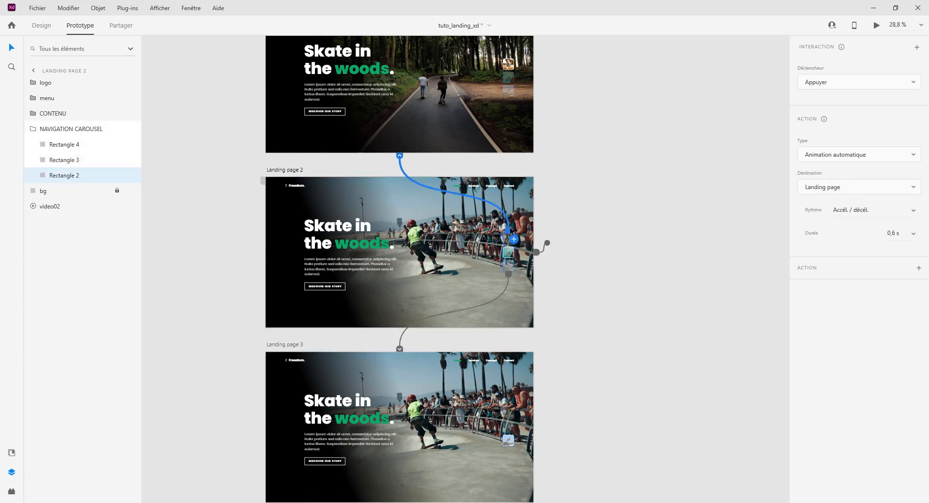
{"action": "scroll", "coordinate": [511, 231], "scroll_direction": "up", "scroll_amount": 1}
{"action": "left_click", "coordinate": [510, 132]}
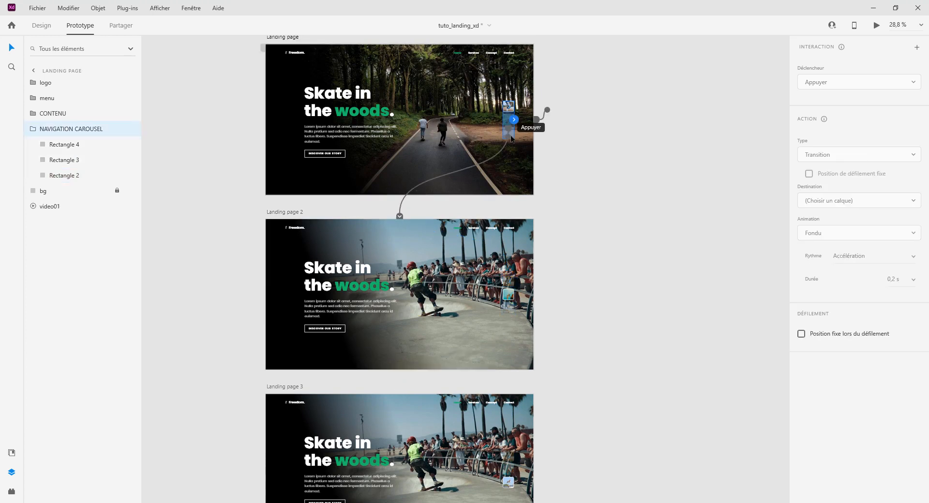
{"action": "double_click", "coordinate": [508, 121]}
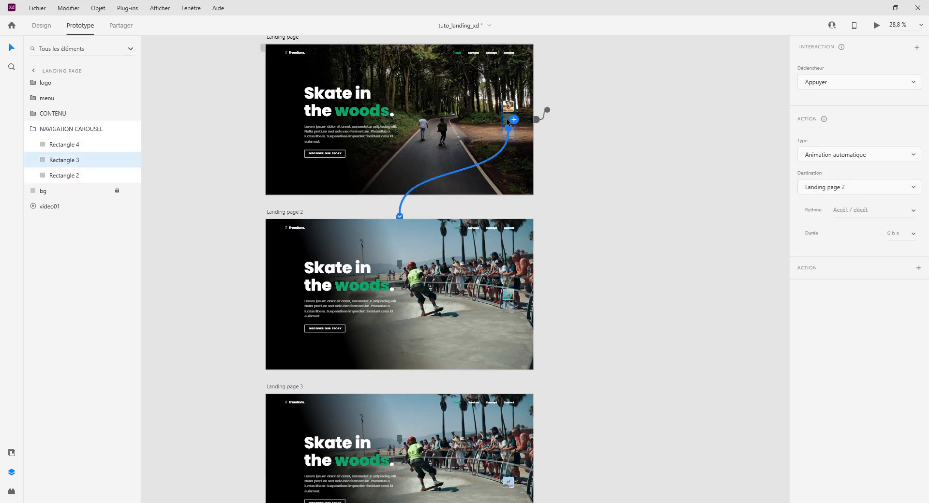
{"action": "left_click", "coordinate": [513, 137]}
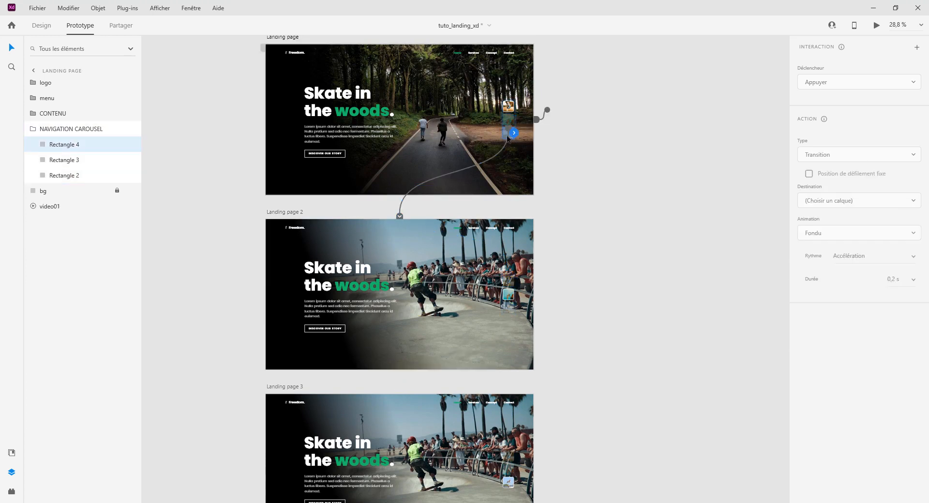
{"action": "scroll", "coordinate": [506, 138], "scroll_direction": "up", "scroll_amount": 5}
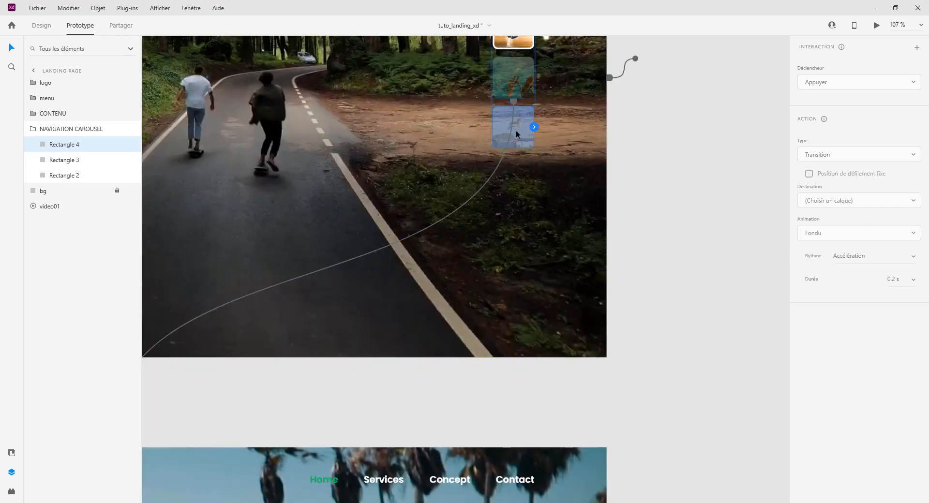
{"action": "scroll", "coordinate": [534, 130], "scroll_direction": "down", "scroll_amount": 7}
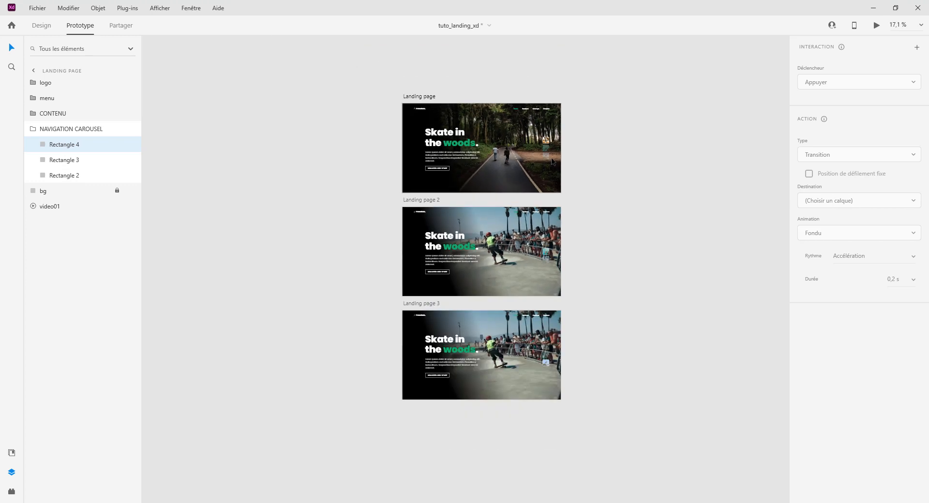
{"action": "left_click_drag", "start_coordinate": [549, 156], "coordinate": [527, 334]}
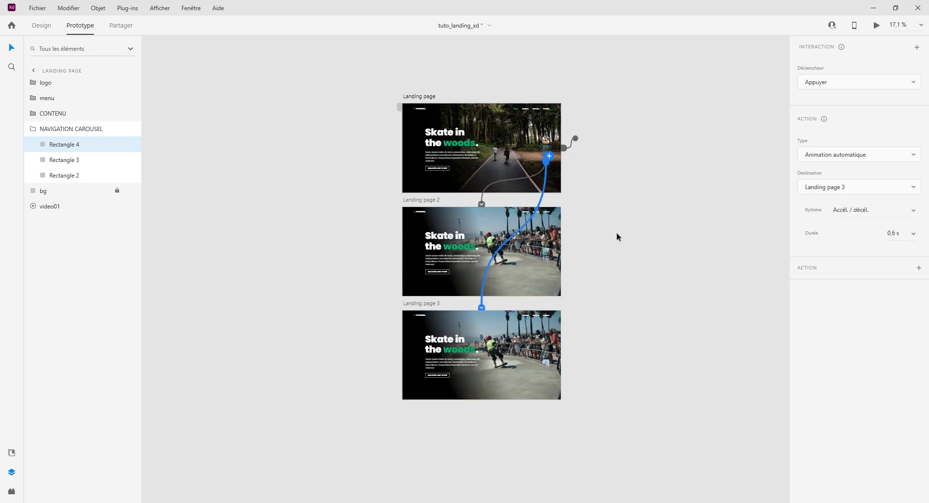
{"action": "left_click", "coordinate": [41, 26]}
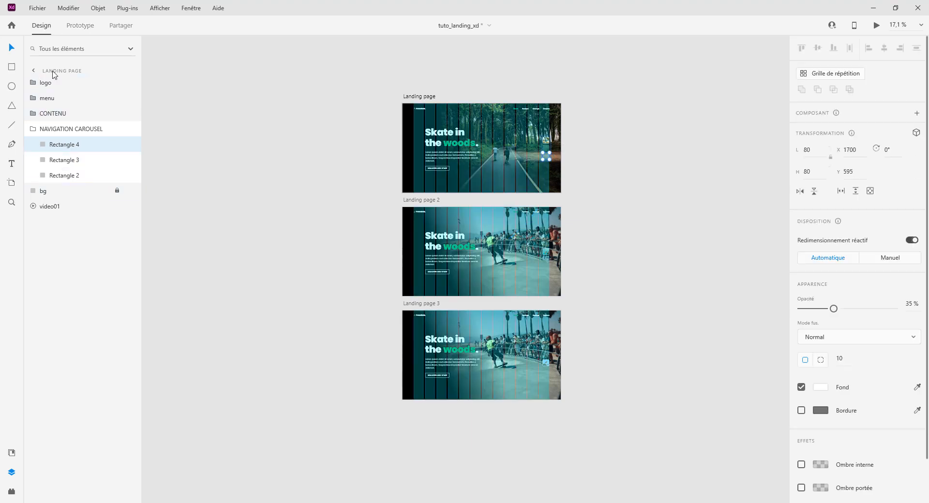
Replace the video02 background on the Landing page 3 artboard with the imported video03 file.
{"action": "left_click", "coordinate": [35, 74]}
{"action": "double_click", "coordinate": [30, 83]}
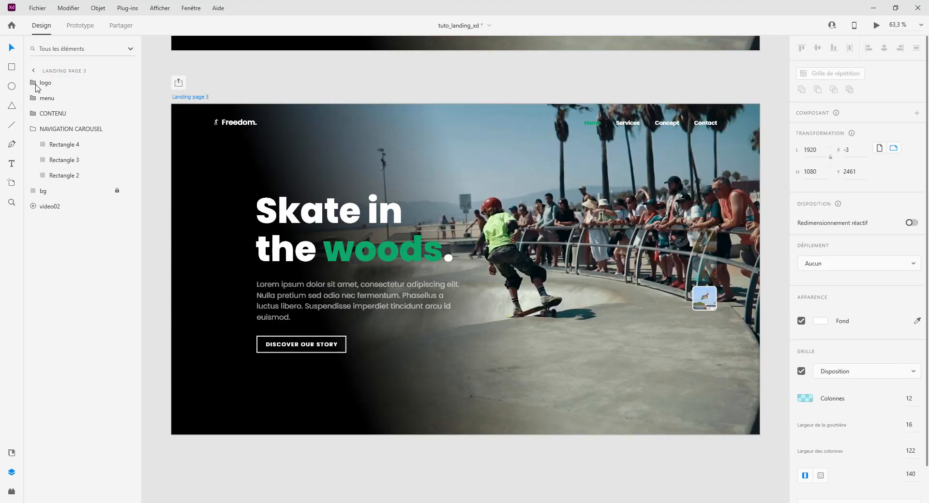
{"action": "left_click", "coordinate": [50, 207]}
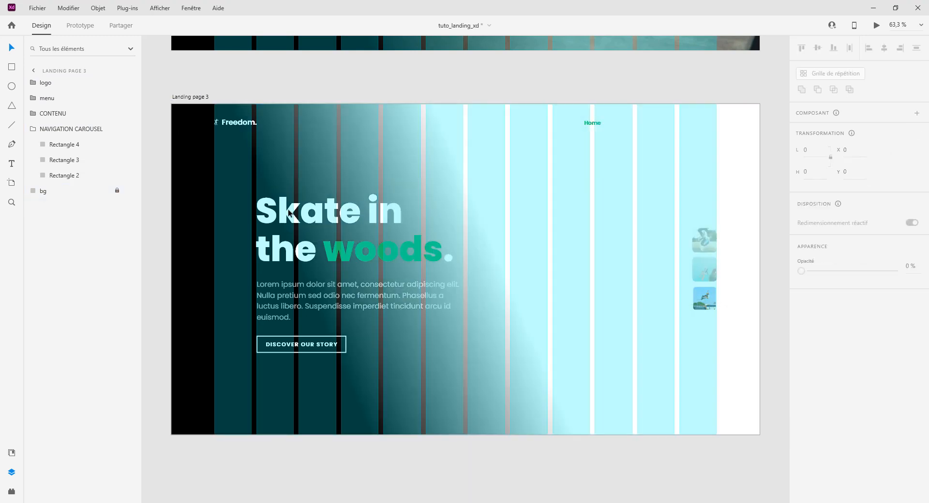
{"action": "key", "text": "Delete"}
{"action": "key", "text": "alt+Tab"}
{"action": "left_click_drag", "start_coordinate": [777, 210], "coordinate": [181, 125]}
Enlarge video03 proportionally to about 2381 × 1116 and position it at about X -165, Y -15 so it covers the Landing page 3 artboard.
{"action": "scroll", "coordinate": [478, 271], "scroll_direction": "down", "scroll_amount": 3}
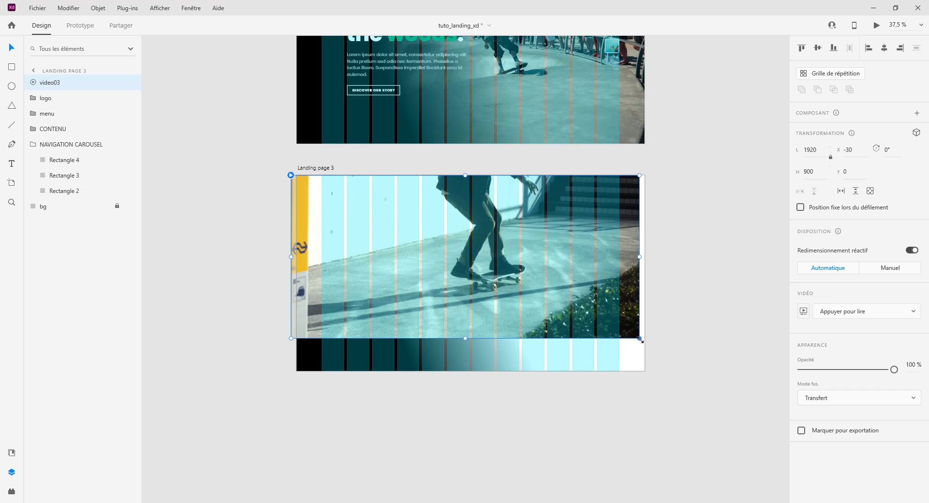
{"action": "left_click_drag", "start_coordinate": [641, 341], "coordinate": [689, 344]}
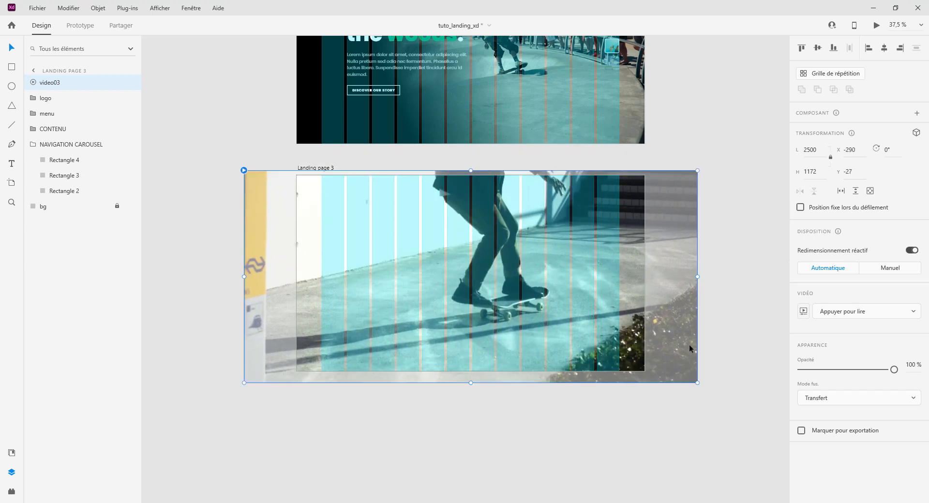
{"action": "key", "text": "Down"}
{"action": "key", "text": "Down"}
{"action": "key", "text": "Down"}
{"action": "key", "text": "Down"}
{"action": "key", "text": "Down"}
{"action": "key", "text": "Down"}
{"action": "key", "text": "Down"}
{"action": "key", "text": "Down"}
{"action": "key", "text": "Down"}
{"action": "key", "text": "Down"}
{"action": "key", "text": "Down"}
{"action": "key", "text": "Down"}
{"action": "key", "text": "Down"}
{"action": "key", "text": "Down"}
{"action": "key", "text": "Down"}
{"action": "key", "text": "Down"}
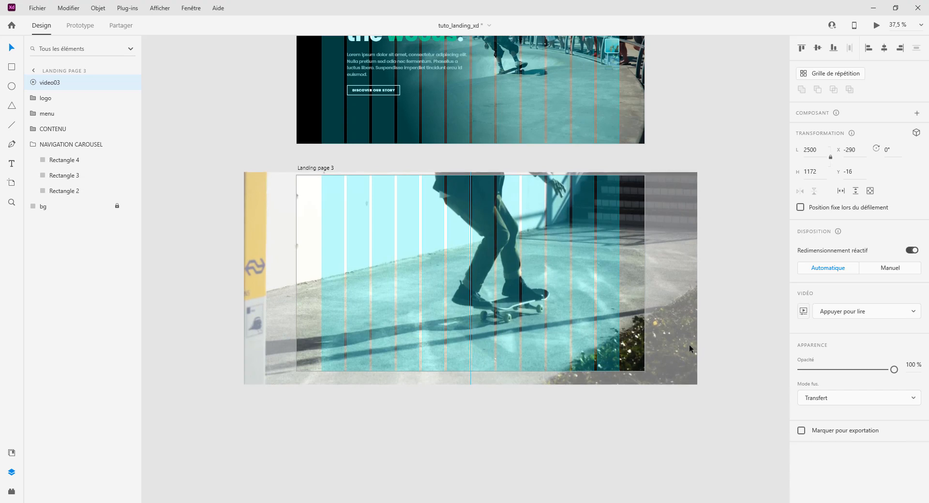
{"action": "key", "text": "Up"}
{"action": "key", "text": "Up"}
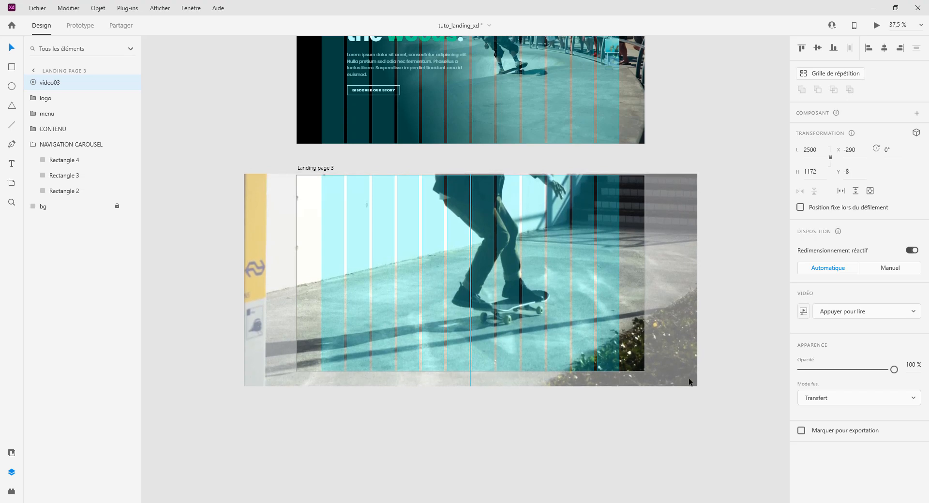
{"action": "left_click_drag", "start_coordinate": [695, 385], "coordinate": [678, 375]}
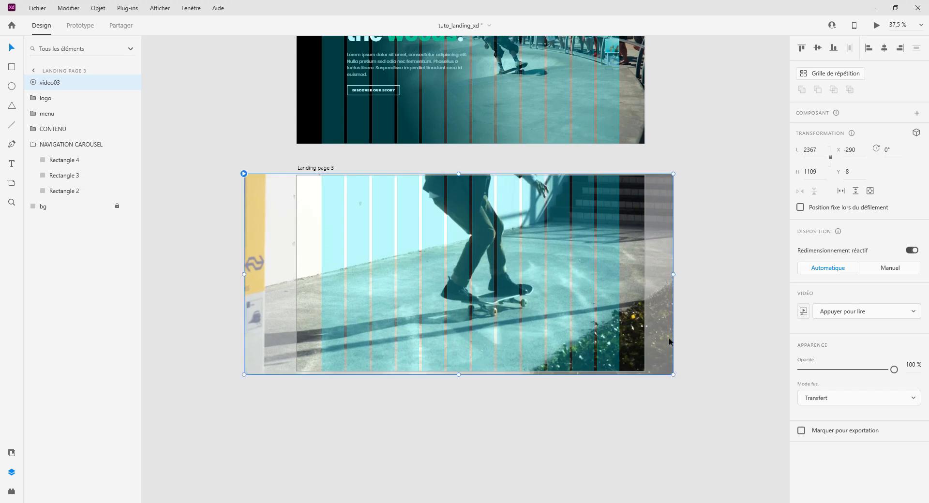
{"action": "left_click_drag", "start_coordinate": [662, 335], "coordinate": [687, 335]}
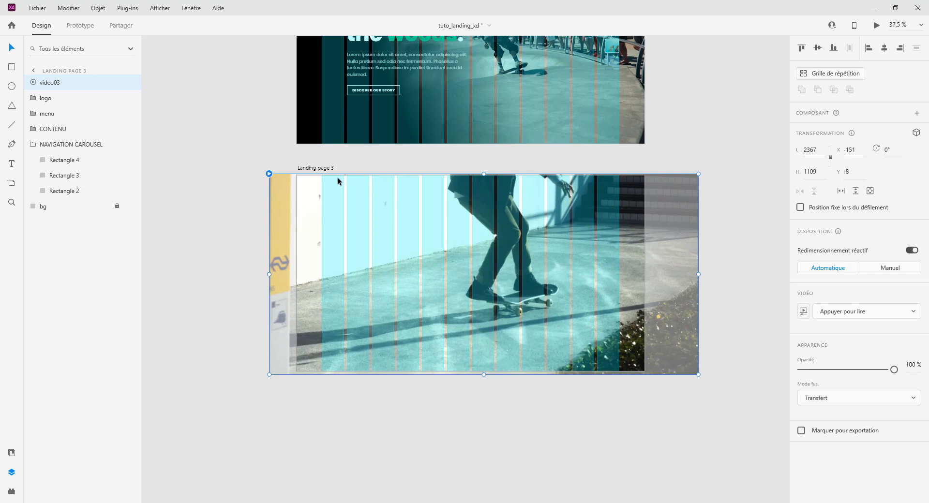
{"action": "key", "text": "Escape"}
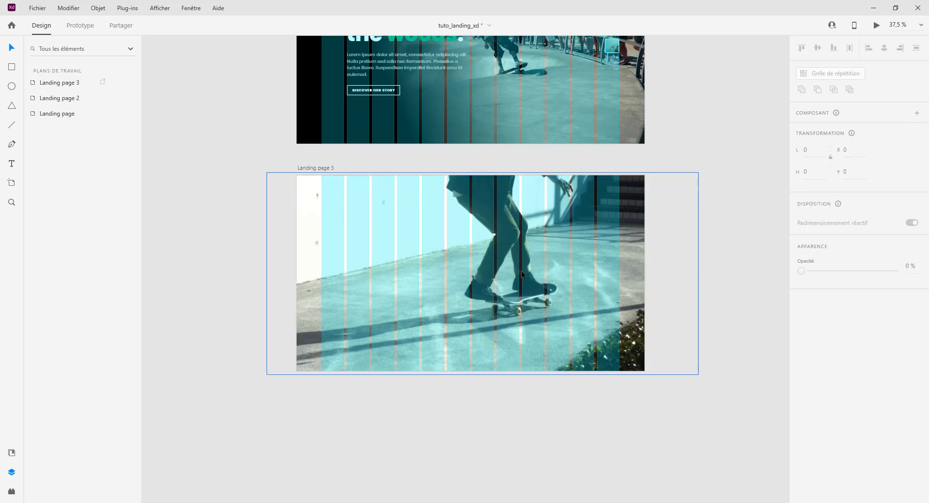
Set video03 on Landing page 3 to play automatically and loop.
{"action": "left_click", "coordinate": [646, 236]}
{"action": "left_click", "coordinate": [834, 313]}
{"action": "left_click", "coordinate": [834, 329]}
{"action": "left_click", "coordinate": [803, 311]}
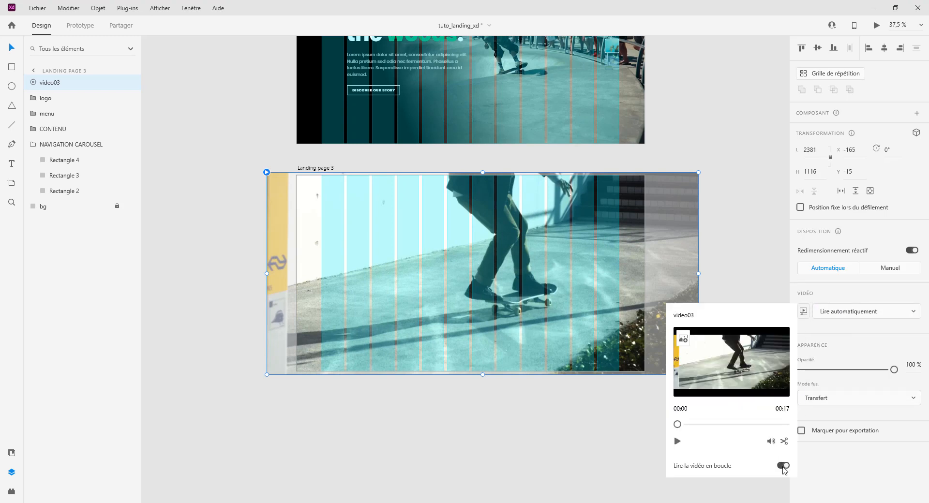
{"action": "left_click", "coordinate": [740, 269]}
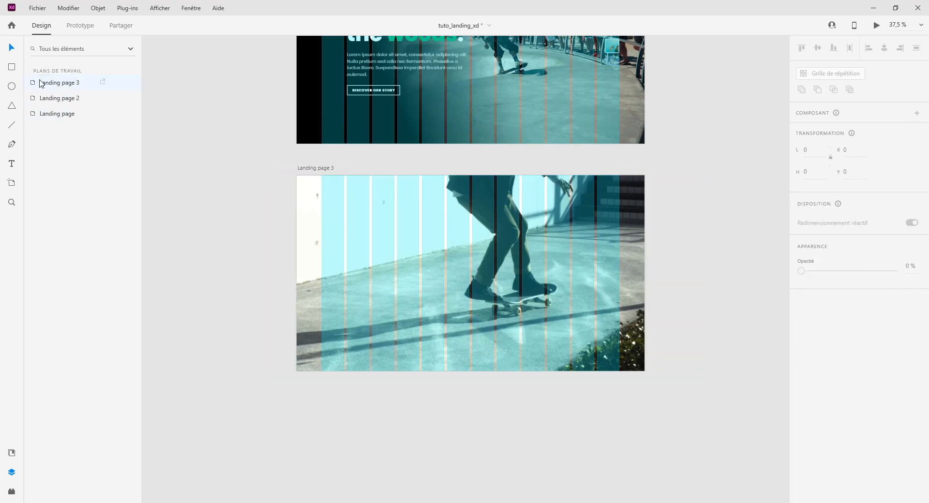
Move video03 beneath the bg layer at the very back of Landing page 3's layer stack.
{"action": "left_click", "coordinate": [31, 83]}
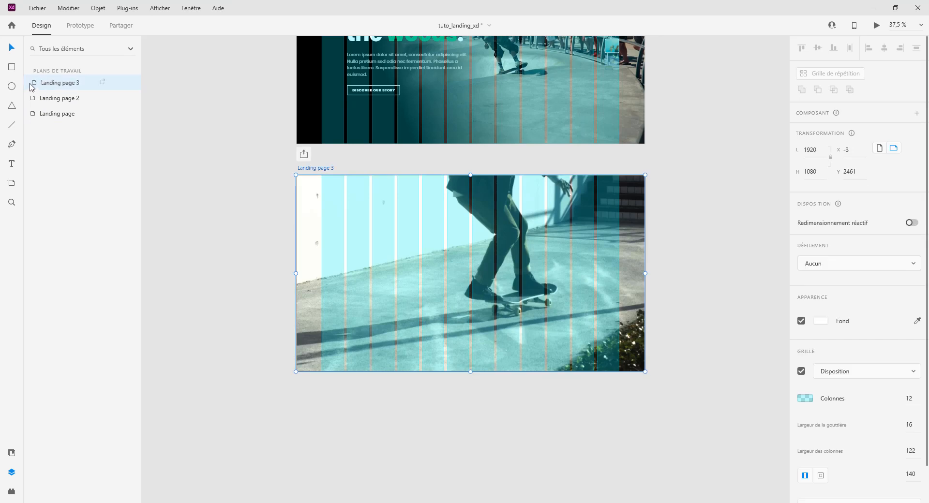
{"action": "double_click", "coordinate": [32, 83]}
{"action": "left_click", "coordinate": [46, 83]}
{"action": "left_click_drag", "start_coordinate": [53, 193], "coordinate": [52, 216]}
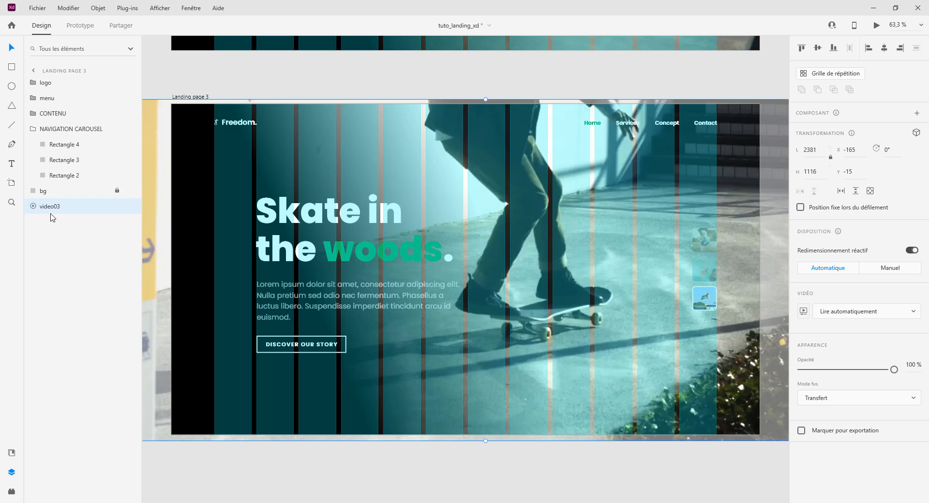
{"action": "left_click", "coordinate": [34, 71]}
Preview the prototype, switch repeatedly between the three slides with the carousel thumbnails, and close the preview.
{"action": "left_click", "coordinate": [649, 235]}
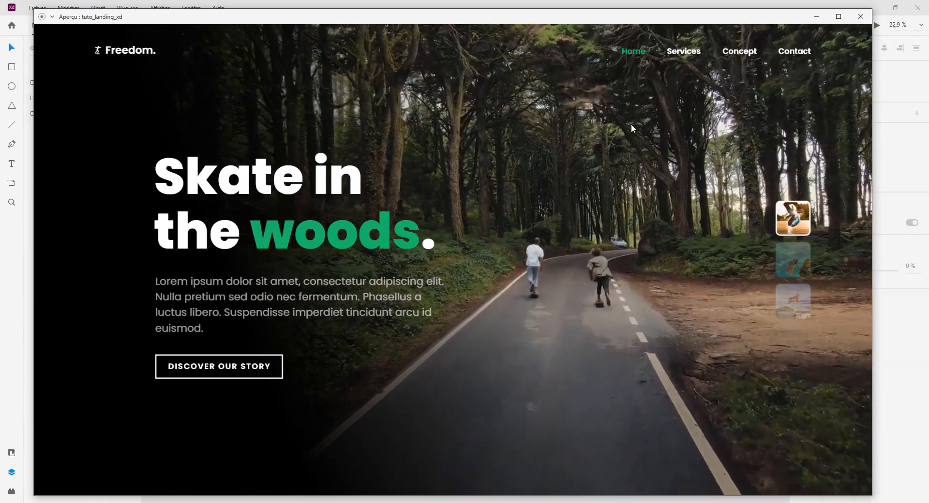
{"action": "left_click", "coordinate": [795, 266]}
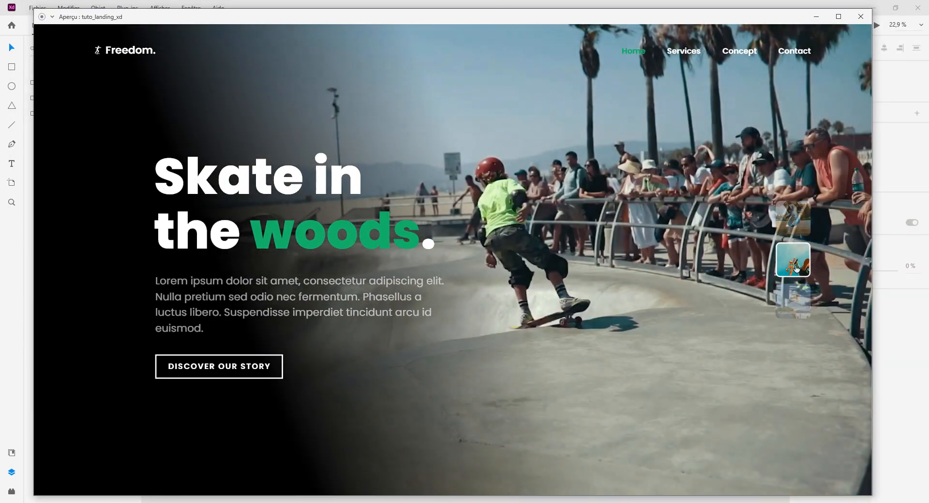
{"action": "left_click", "coordinate": [794, 301]}
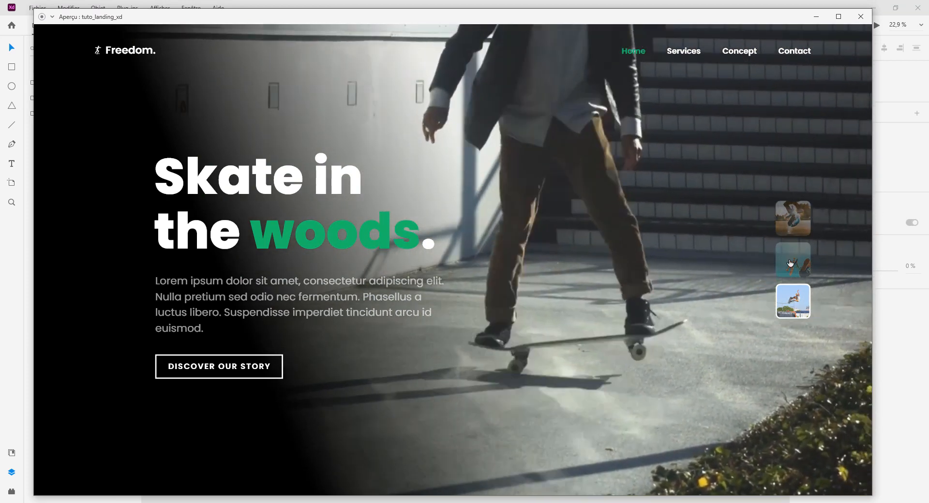
{"action": "left_click", "coordinate": [790, 268]}
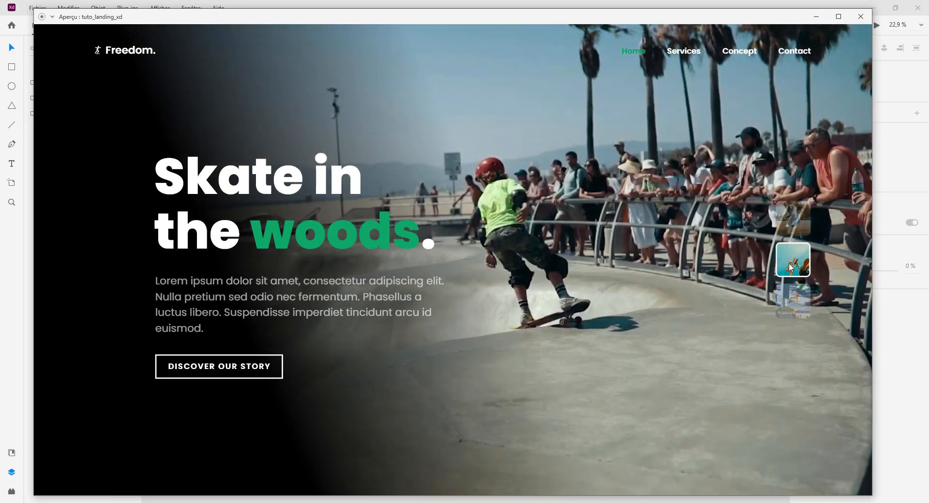
{"action": "left_click", "coordinate": [791, 219]}
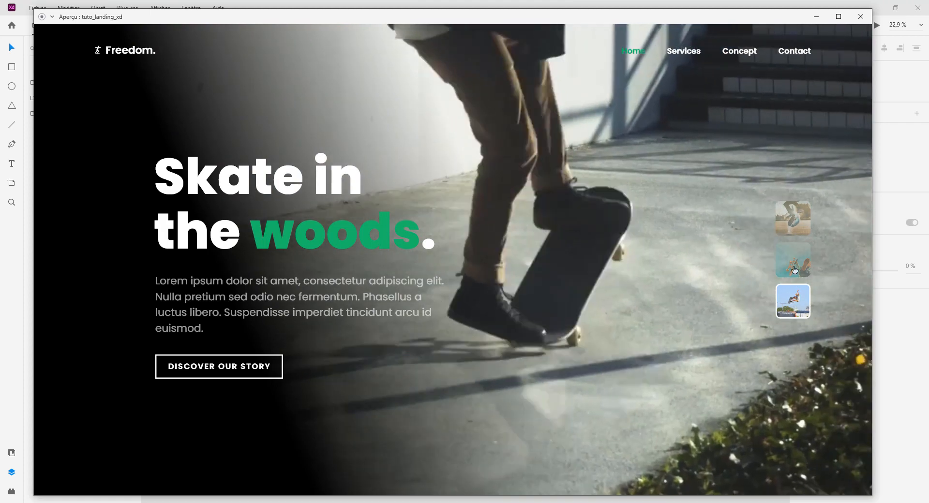
{"action": "left_click", "coordinate": [792, 219]}
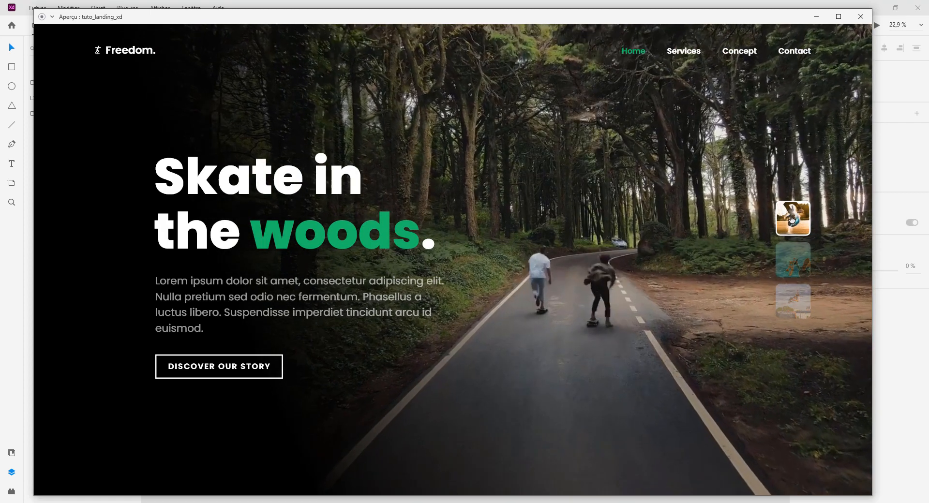
{"action": "left_click", "coordinate": [798, 275]}
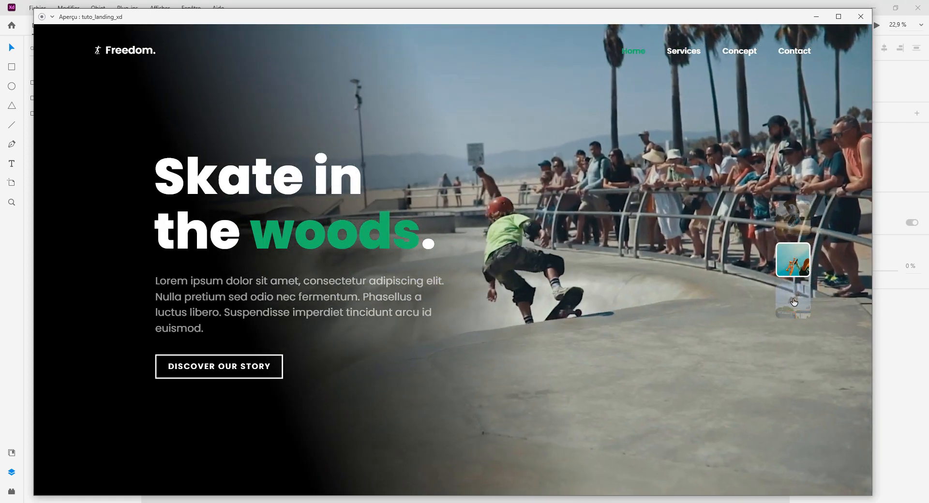
{"action": "left_click", "coordinate": [794, 302]}
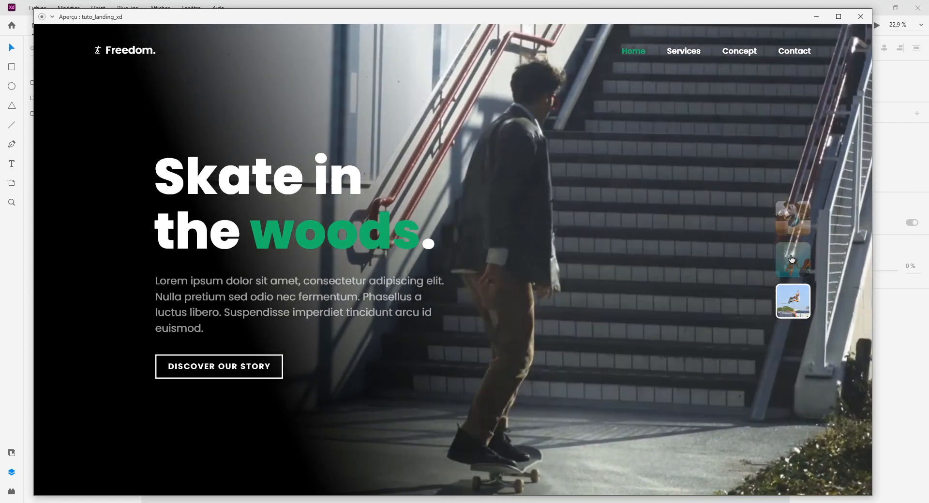
{"action": "left_click", "coordinate": [794, 260]}
{"action": "left_click", "coordinate": [792, 219]}
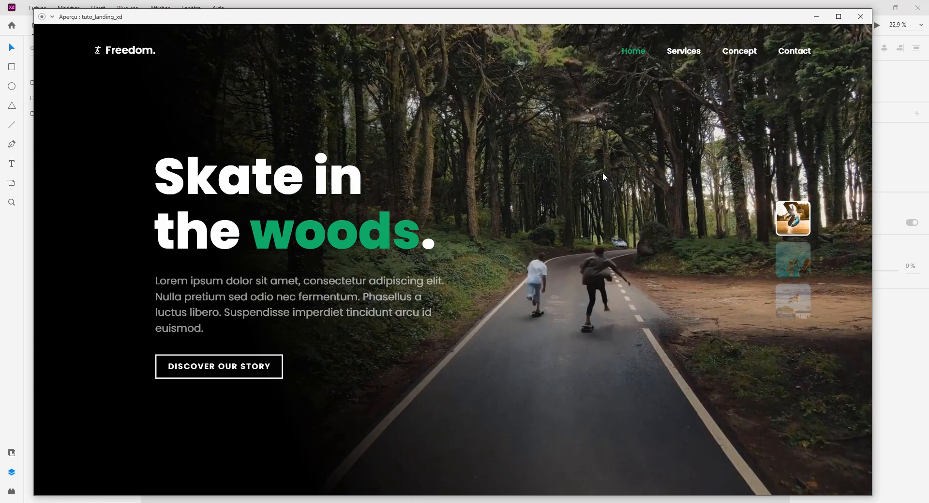
{"action": "left_click", "coordinate": [862, 18]}
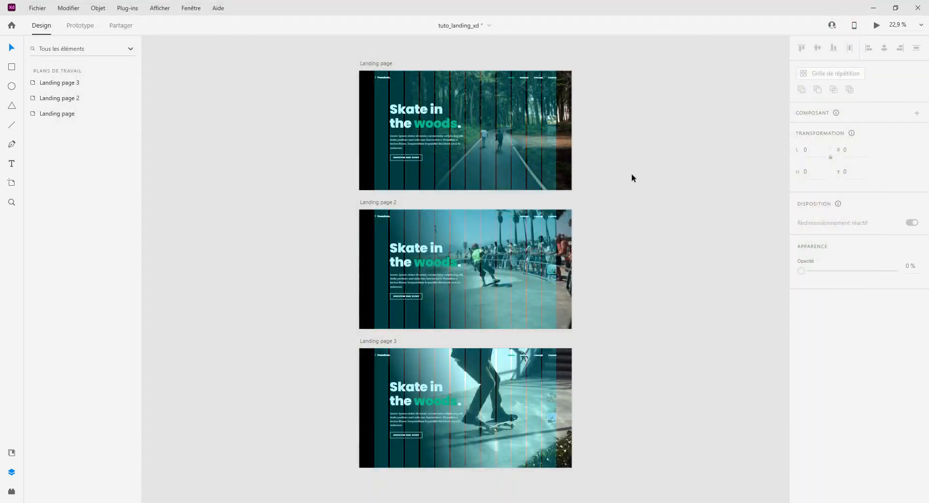
{"action": "scroll", "coordinate": [634, 184], "scroll_direction": "right", "scroll_amount": 2}
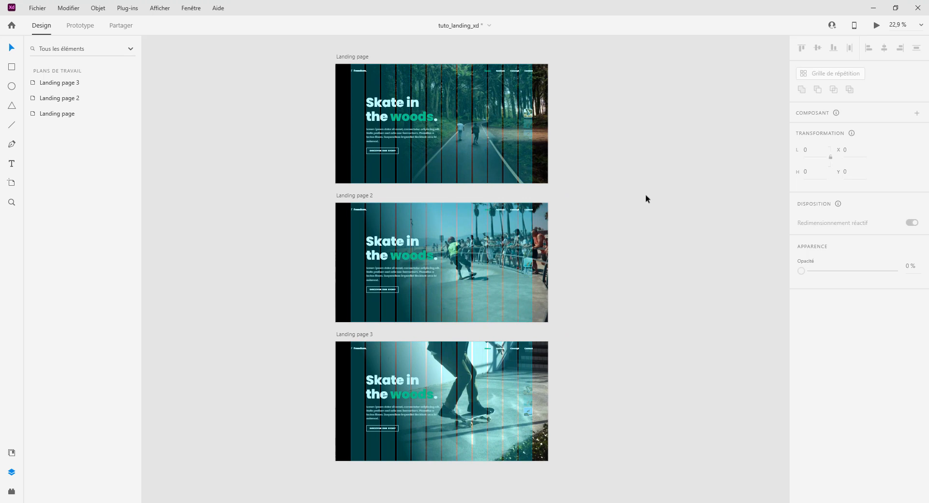